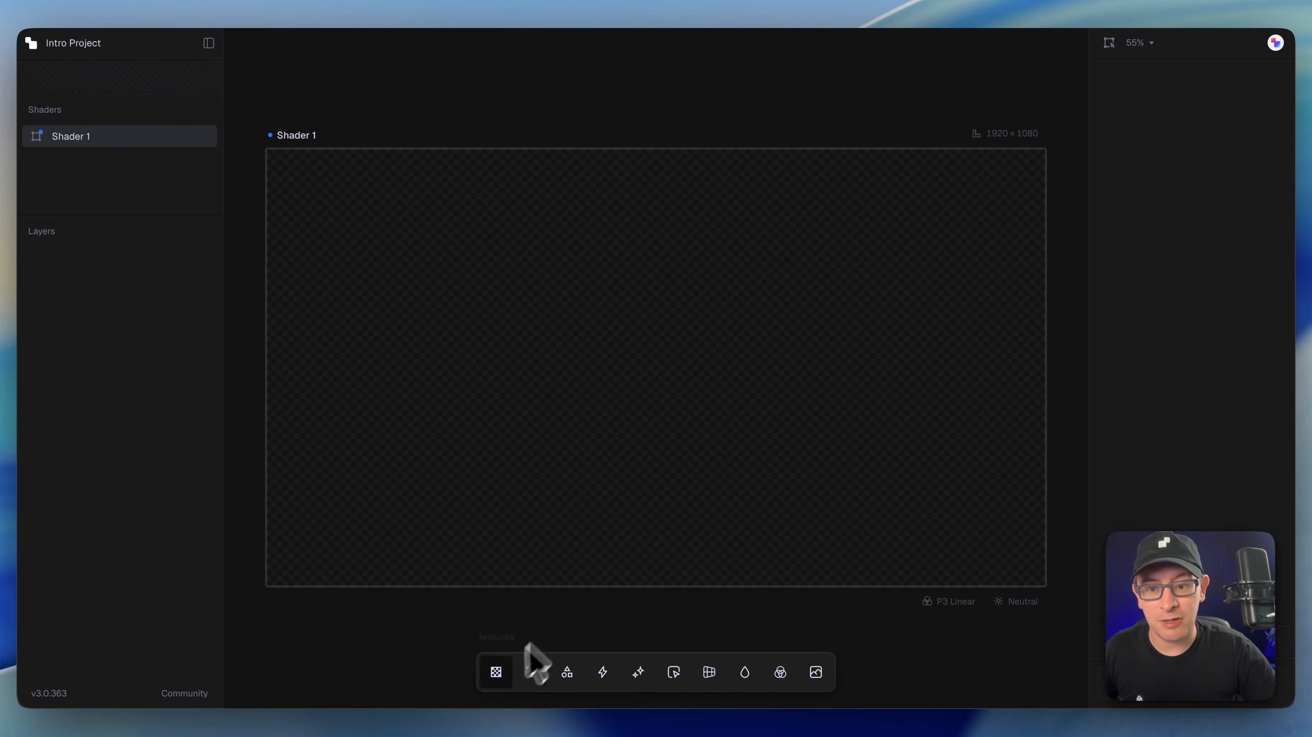
Browse the texture components and add a MultiPointGradient to Shader 1.
{"action": "left_click", "coordinate": [496, 672]}
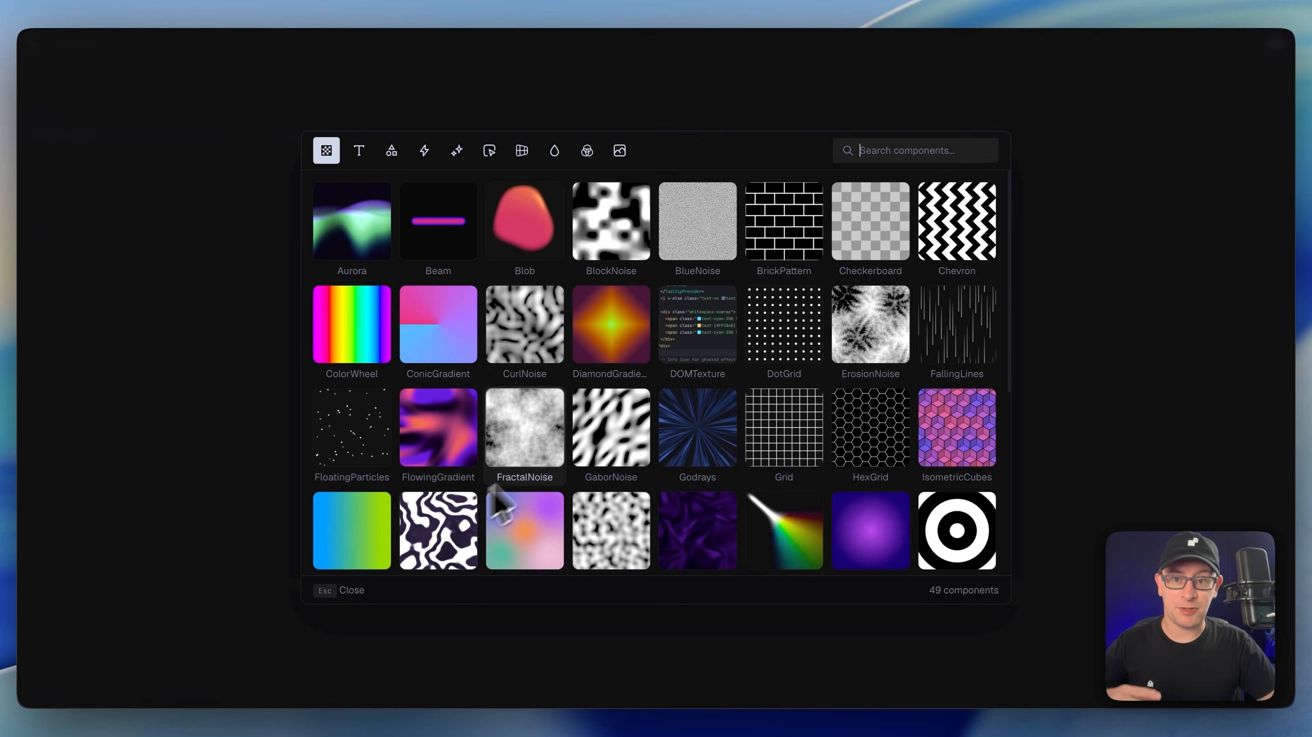
{"action": "scroll", "coordinate": [638, 483], "scroll_direction": "down", "scroll_amount": 6}
{"action": "scroll", "coordinate": [636, 478], "scroll_direction": "up", "scroll_amount": 6}
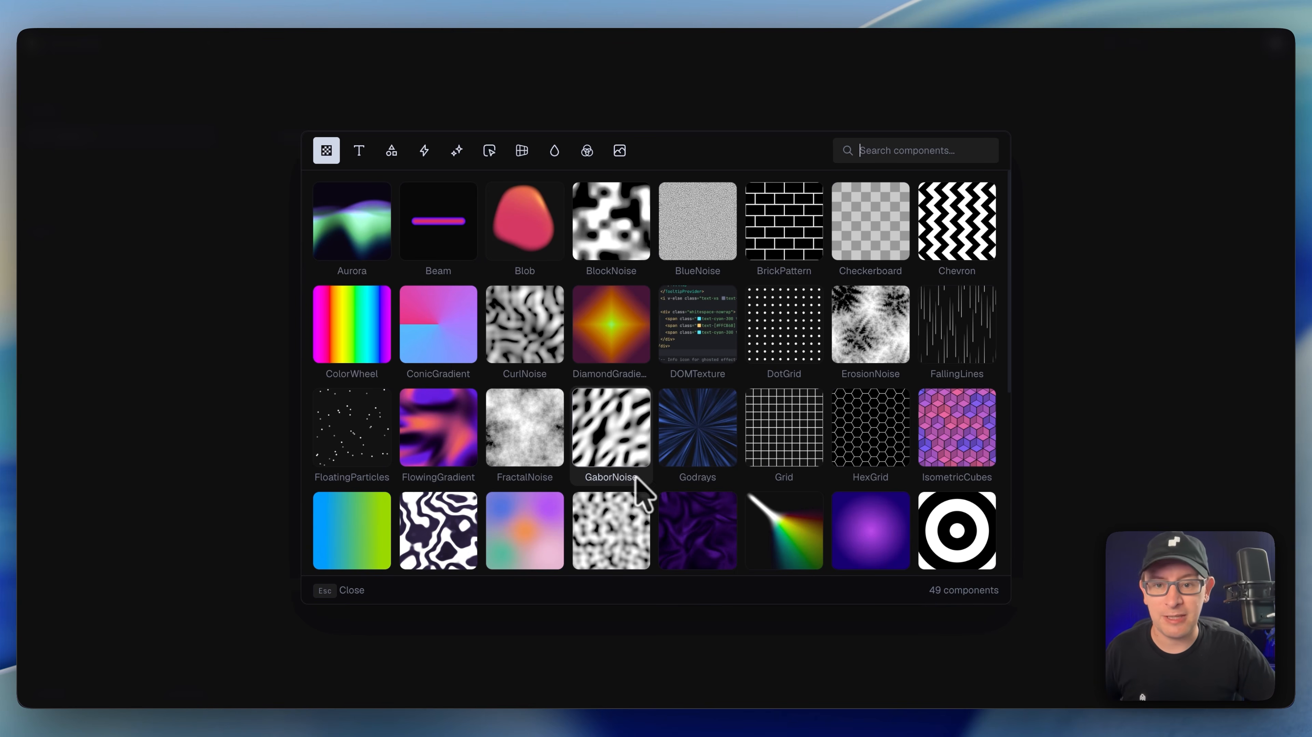
{"action": "scroll", "coordinate": [651, 438], "scroll_direction": "down", "scroll_amount": 2}
{"action": "scroll", "coordinate": [649, 437], "scroll_direction": "up", "scroll_amount": 2}
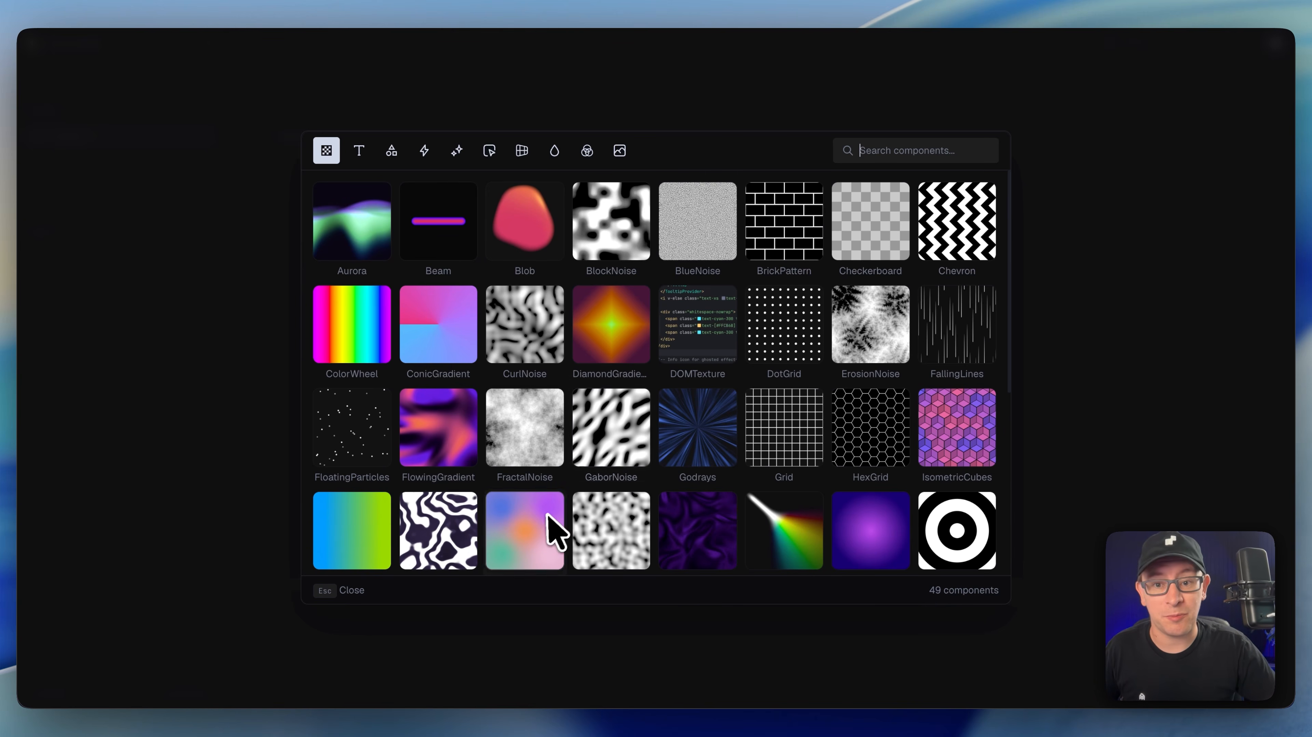
{"action": "left_click", "coordinate": [550, 528]}
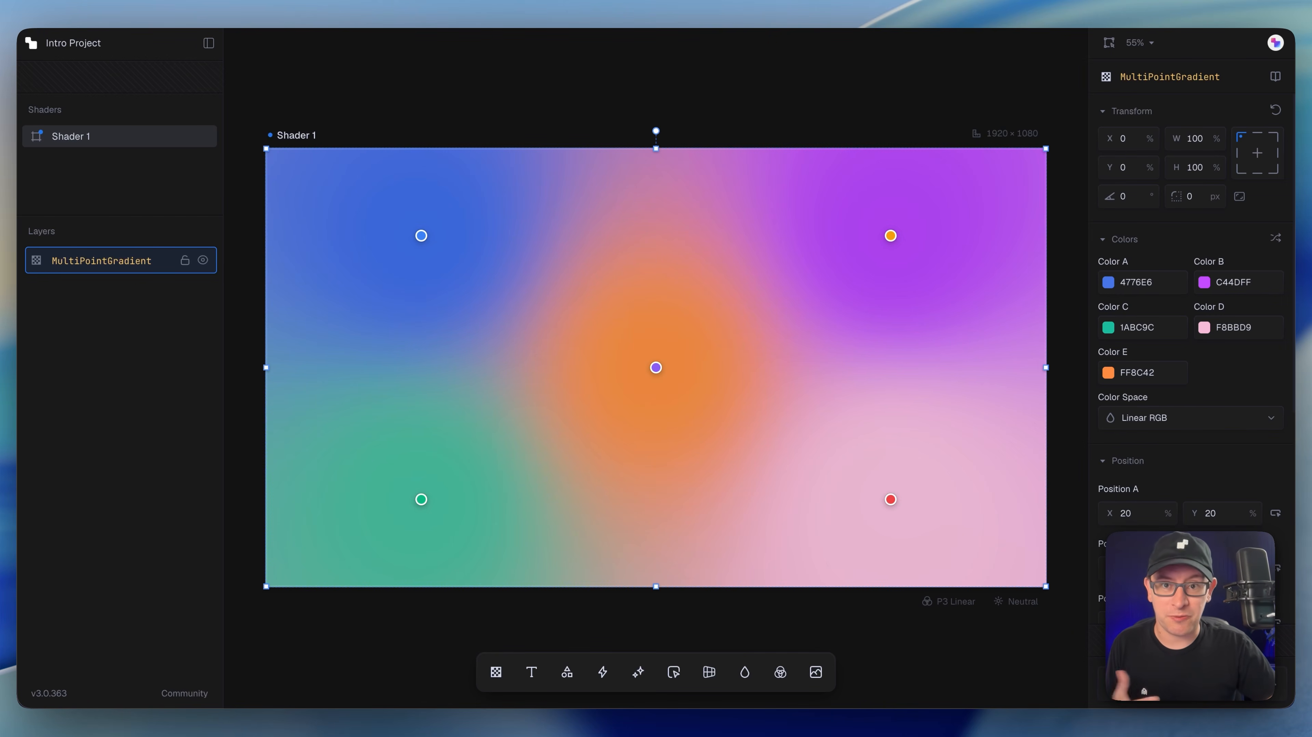
Reposition all five gradient color points, spreading the outer four towards or beyond the canvas edges and shifting the center one up and right.
{"action": "left_click_drag", "start_coordinate": [421, 235], "coordinate": [339, 123]}
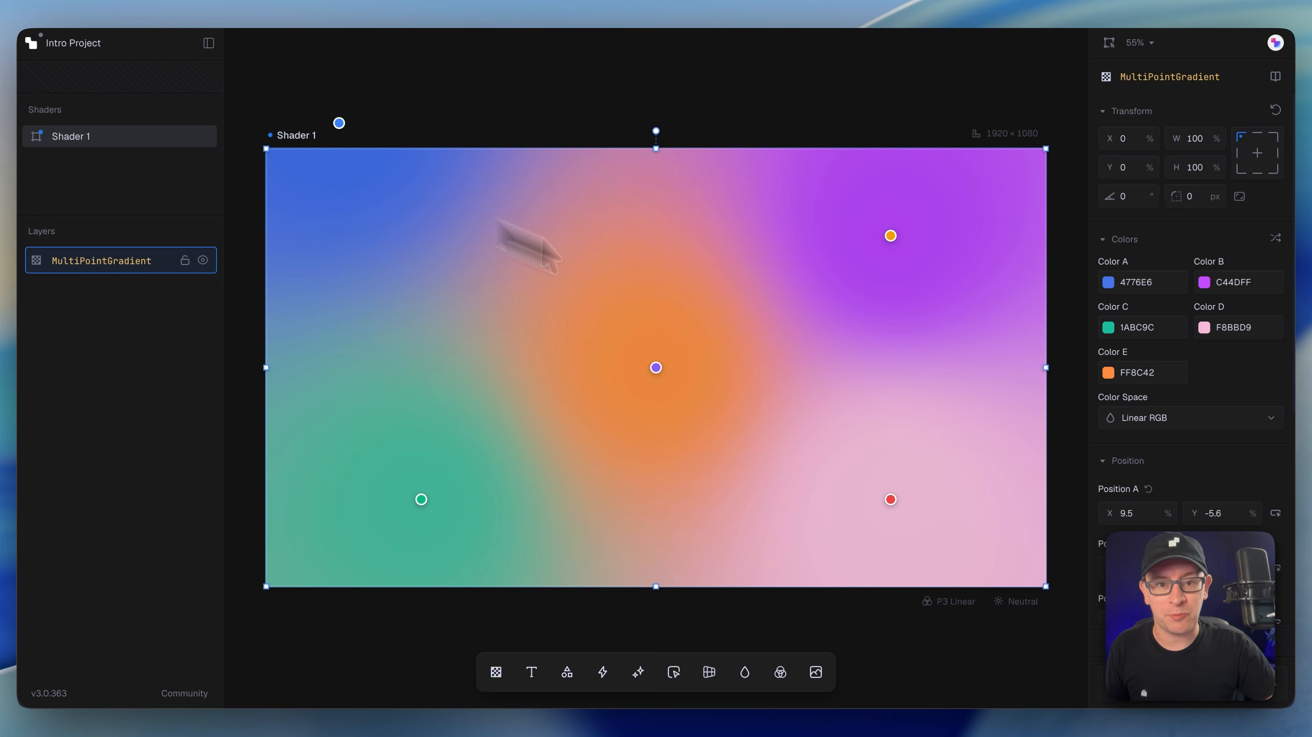
{"action": "left_click_drag", "start_coordinate": [890, 236], "coordinate": [1011, 312]}
{"action": "left_click_drag", "start_coordinate": [656, 367], "coordinate": [719, 280]}
{"action": "left_click_drag", "start_coordinate": [888, 499], "coordinate": [881, 612]}
{"action": "left_click_drag", "start_coordinate": [422, 499], "coordinate": [346, 579]}
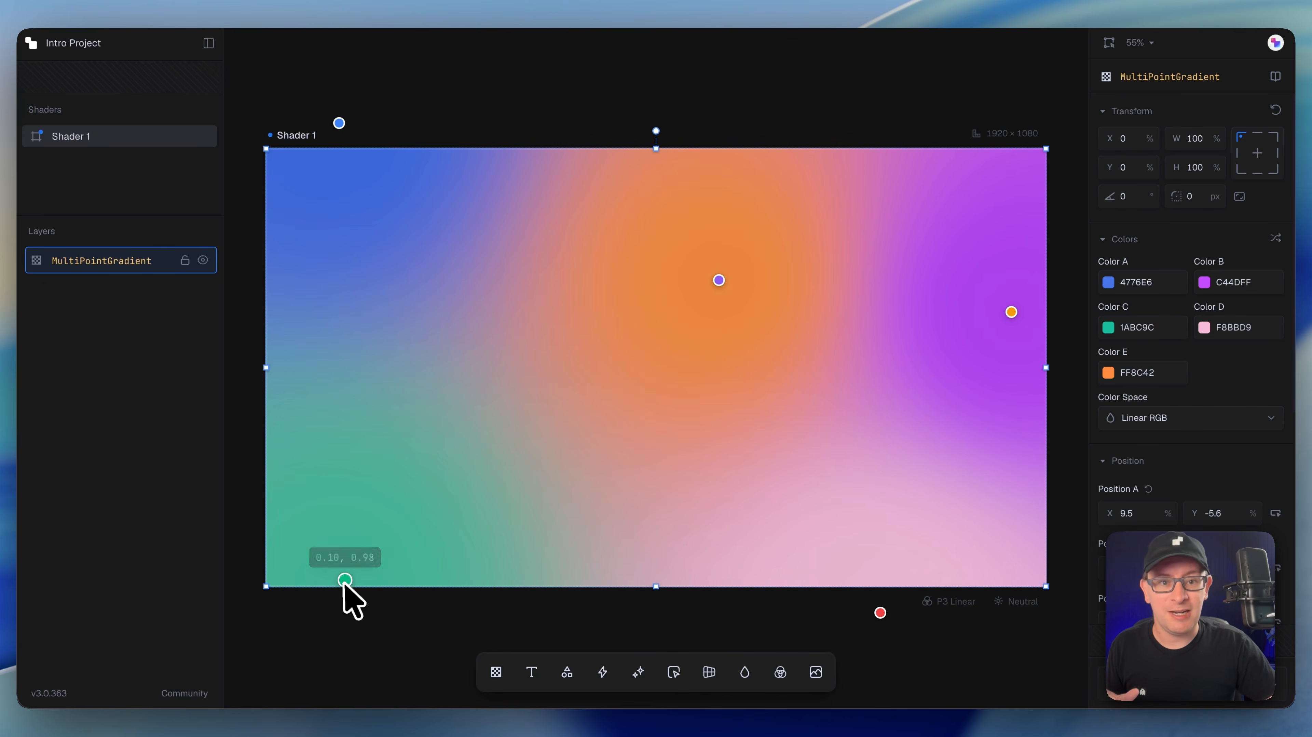
Randomize the gradient's colors and set its color space to OKLAB.
{"action": "left_click", "coordinate": [1269, 242]}
{"action": "left_click", "coordinate": [1269, 243]}
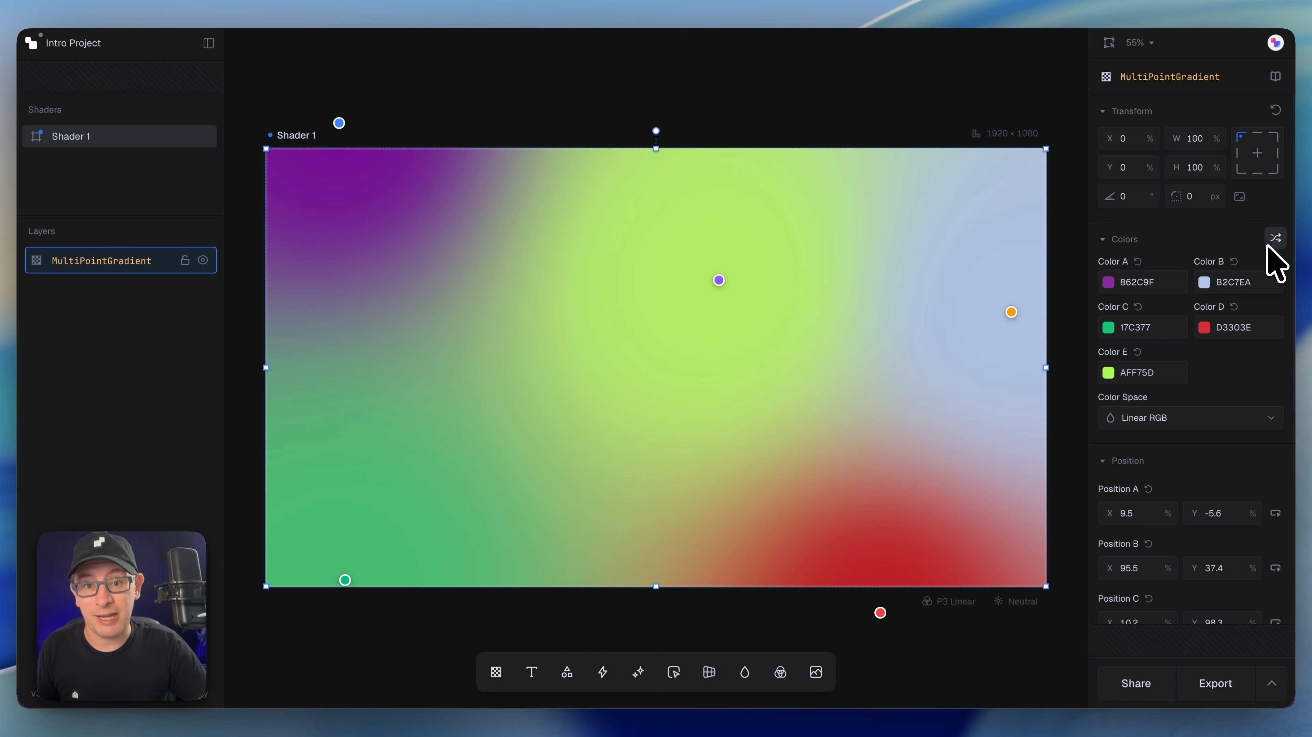
{"action": "left_click", "coordinate": [1163, 420]}
{"action": "left_click", "coordinate": [1155, 490]}
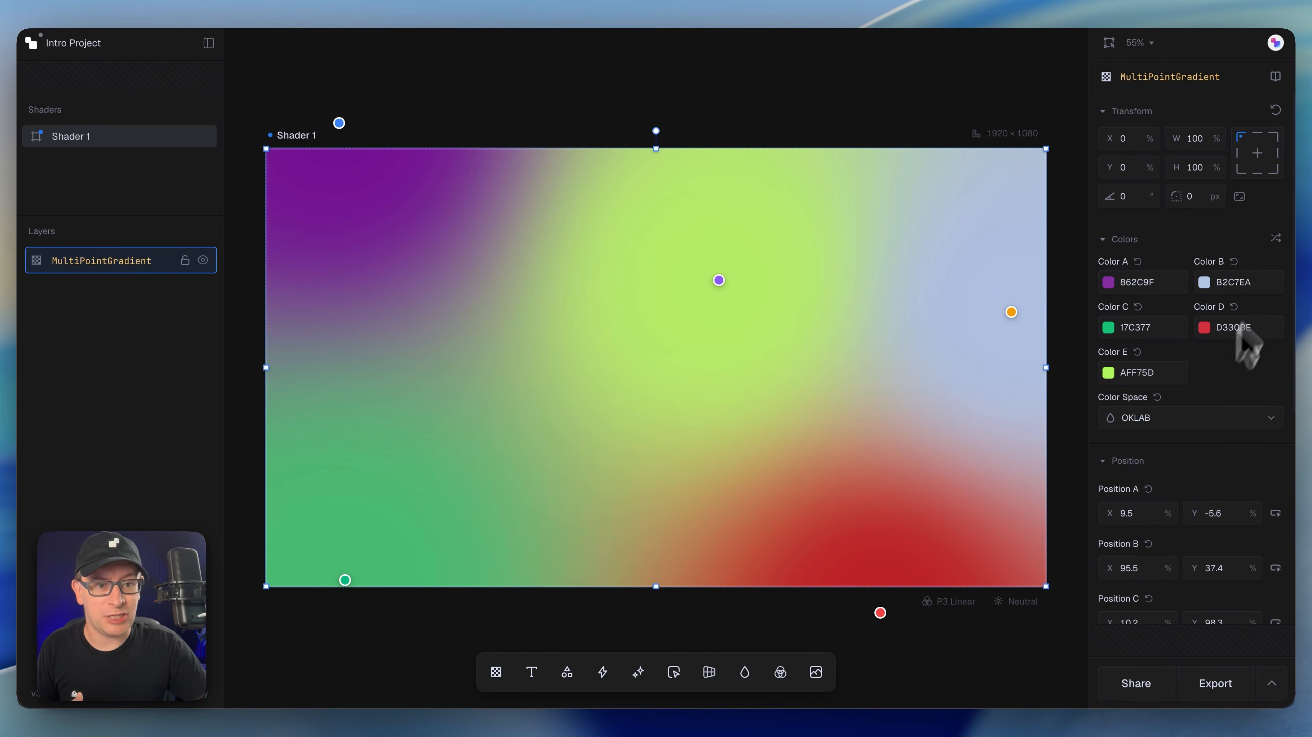
Keep randomizing the gradient's colors to get a palette of greens, teal, blue and cream.
{"action": "left_click", "coordinate": [1278, 241]}
{"action": "left_click", "coordinate": [1277, 241]}
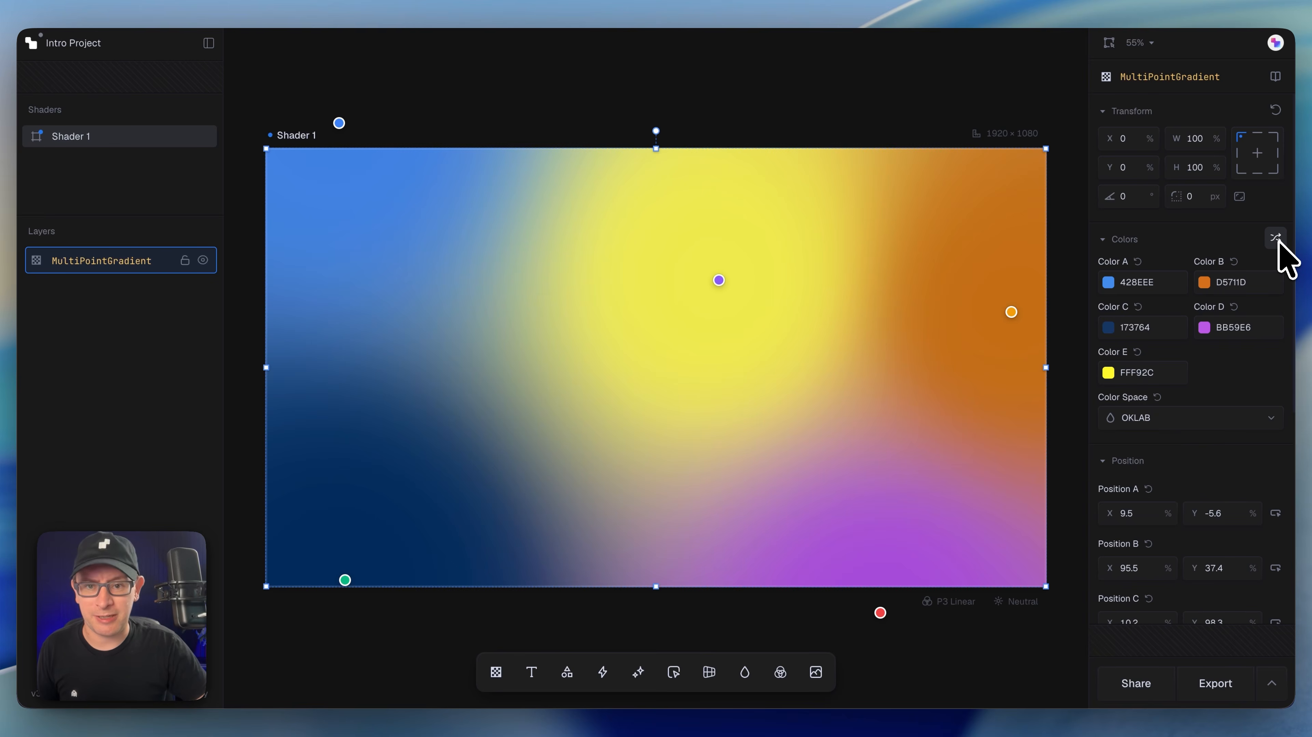
{"action": "left_click", "coordinate": [1278, 240]}
{"action": "left_click", "coordinate": [1277, 241]}
{"action": "left_click", "coordinate": [1277, 240]}
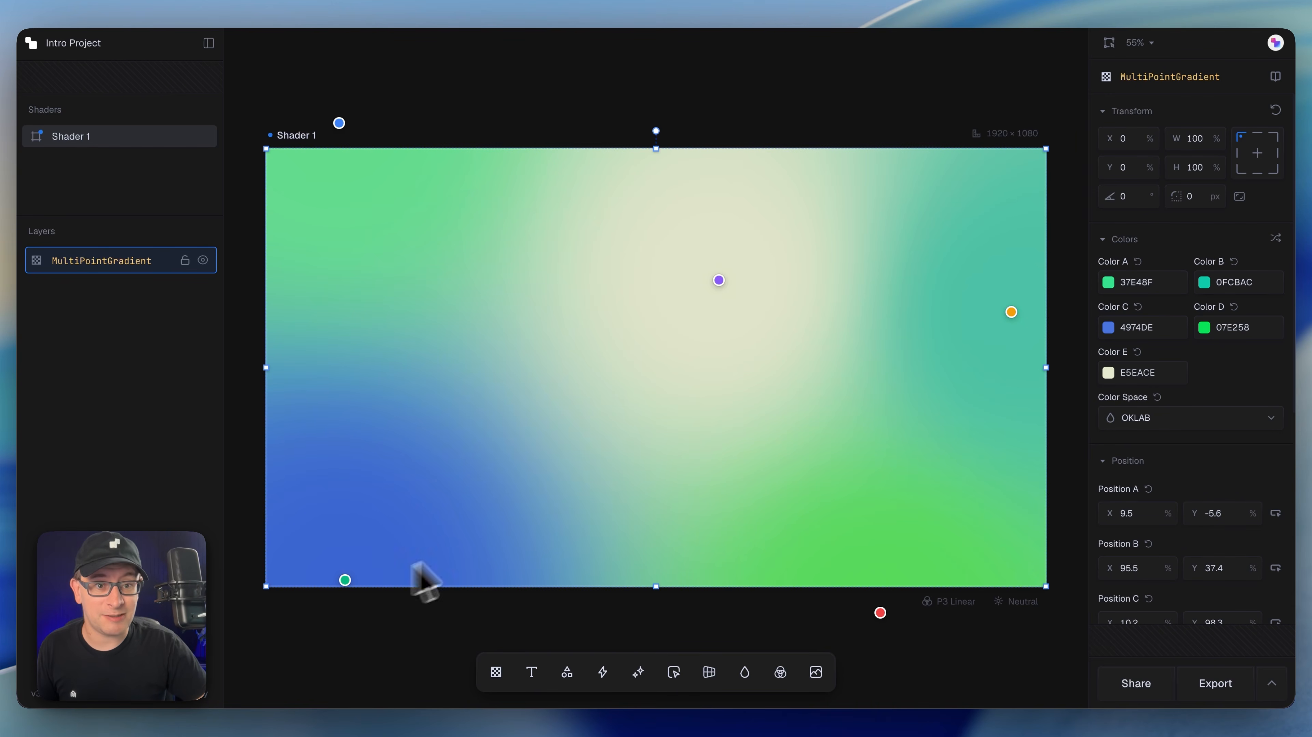
Change the gradient's Color C to turquoise 49DED9 and deselect the layer.
{"action": "left_click", "coordinate": [1113, 330]}
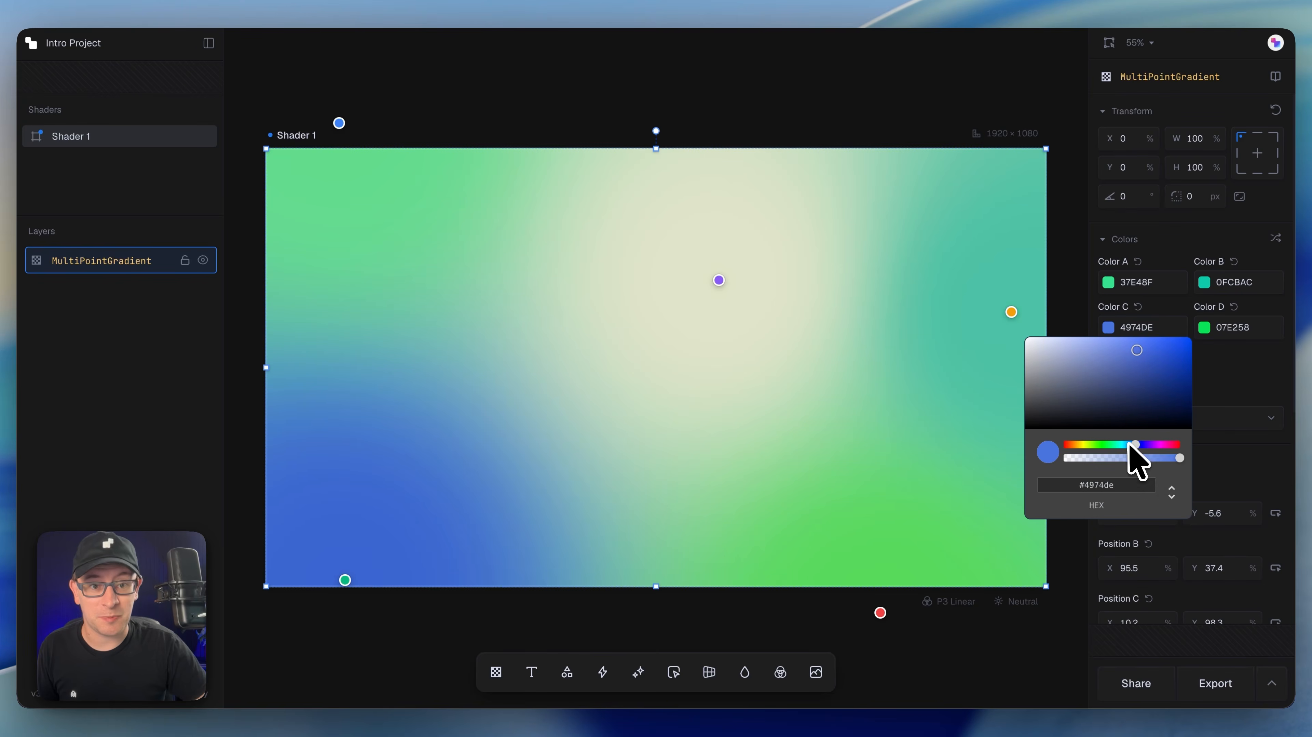
{"action": "left_click_drag", "start_coordinate": [1136, 444], "coordinate": [1124, 445]}
{"action": "left_click", "coordinate": [146, 389]}
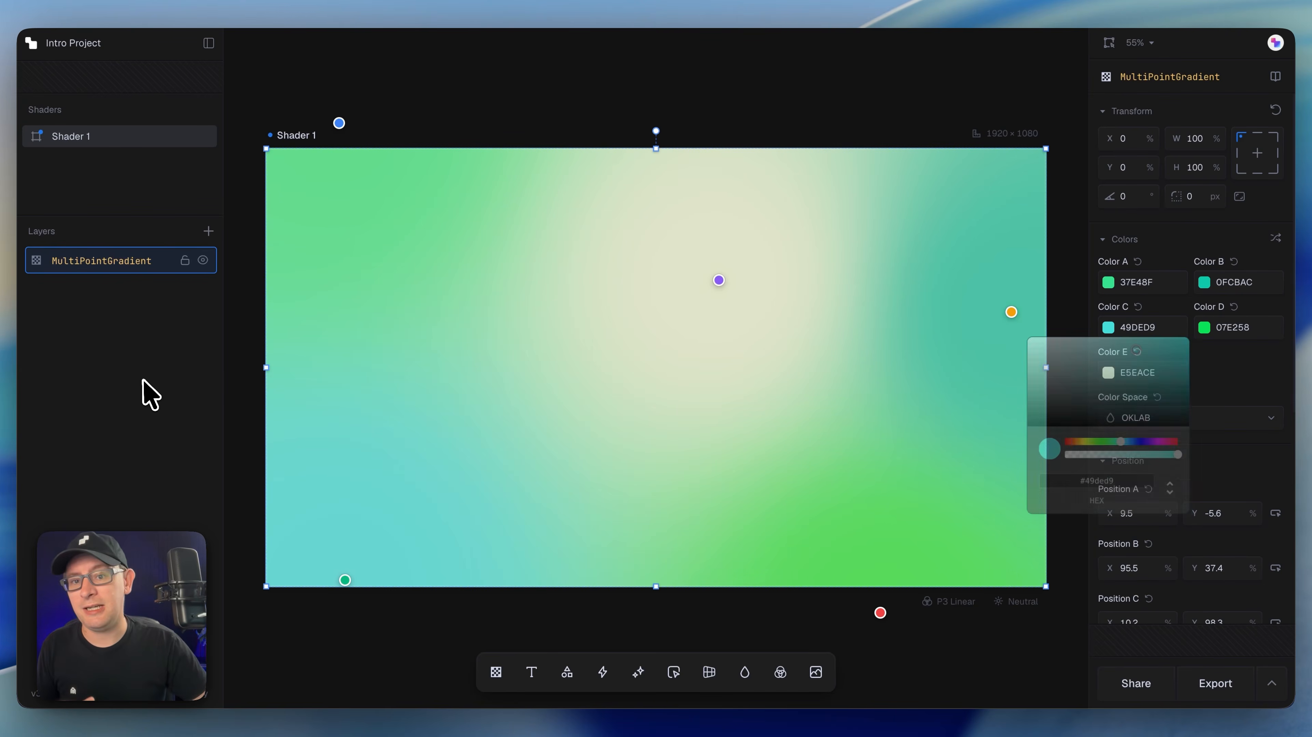
{"action": "left_click", "coordinate": [143, 382]}
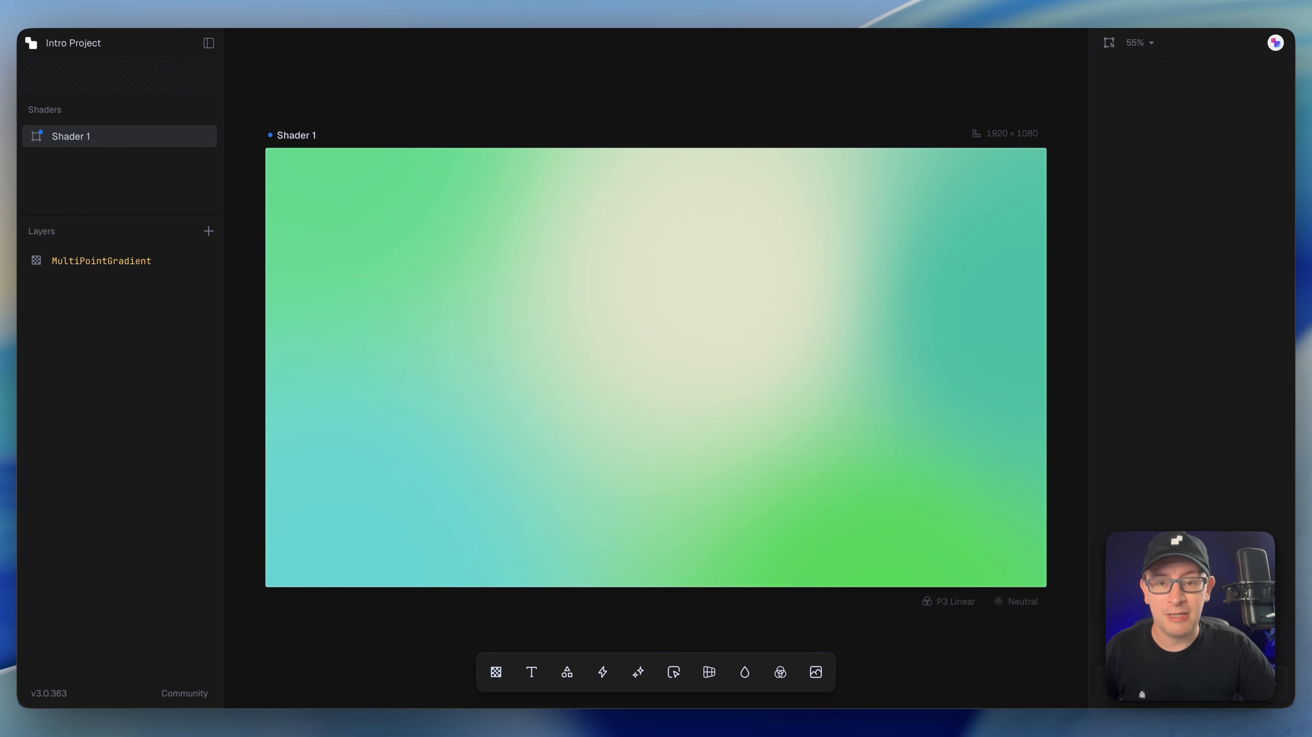
Look through the effect components, then add a Holographic material layer on top of the MultiPointGradient.
{"action": "left_click", "coordinate": [119, 271]}
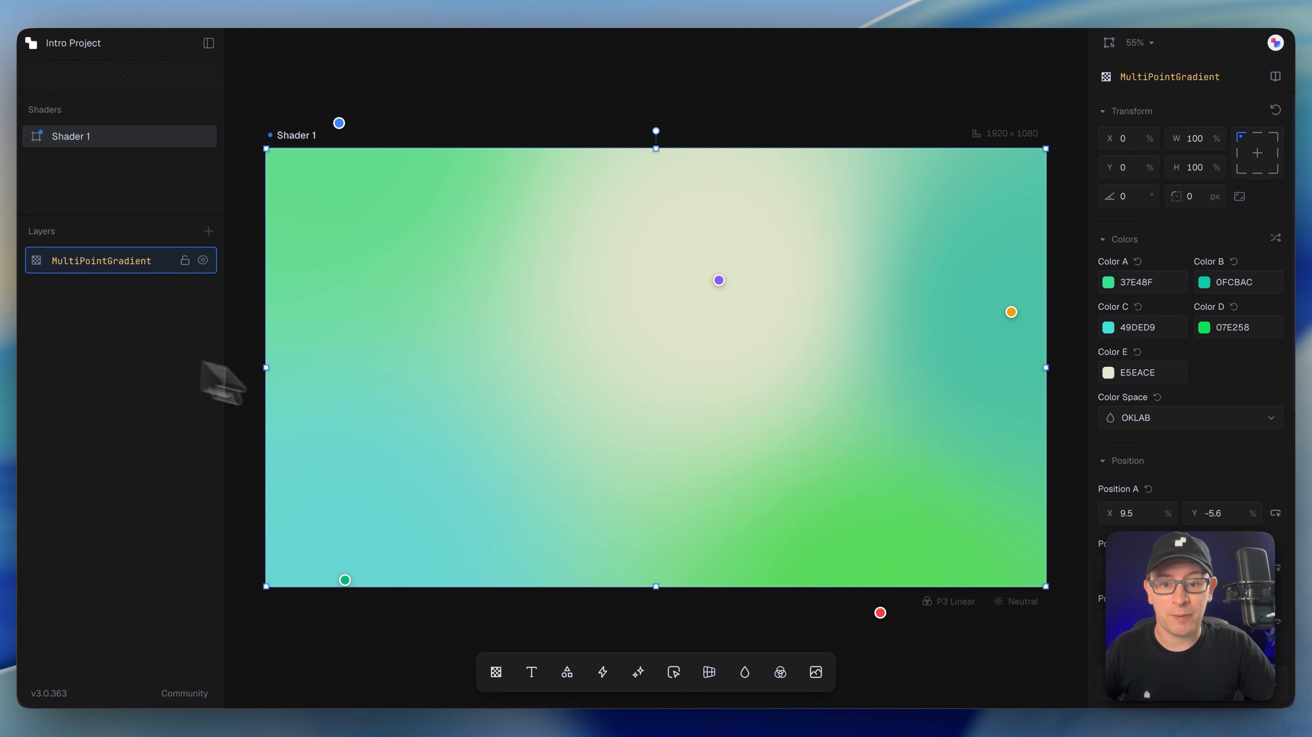
{"action": "left_click", "coordinate": [638, 672]}
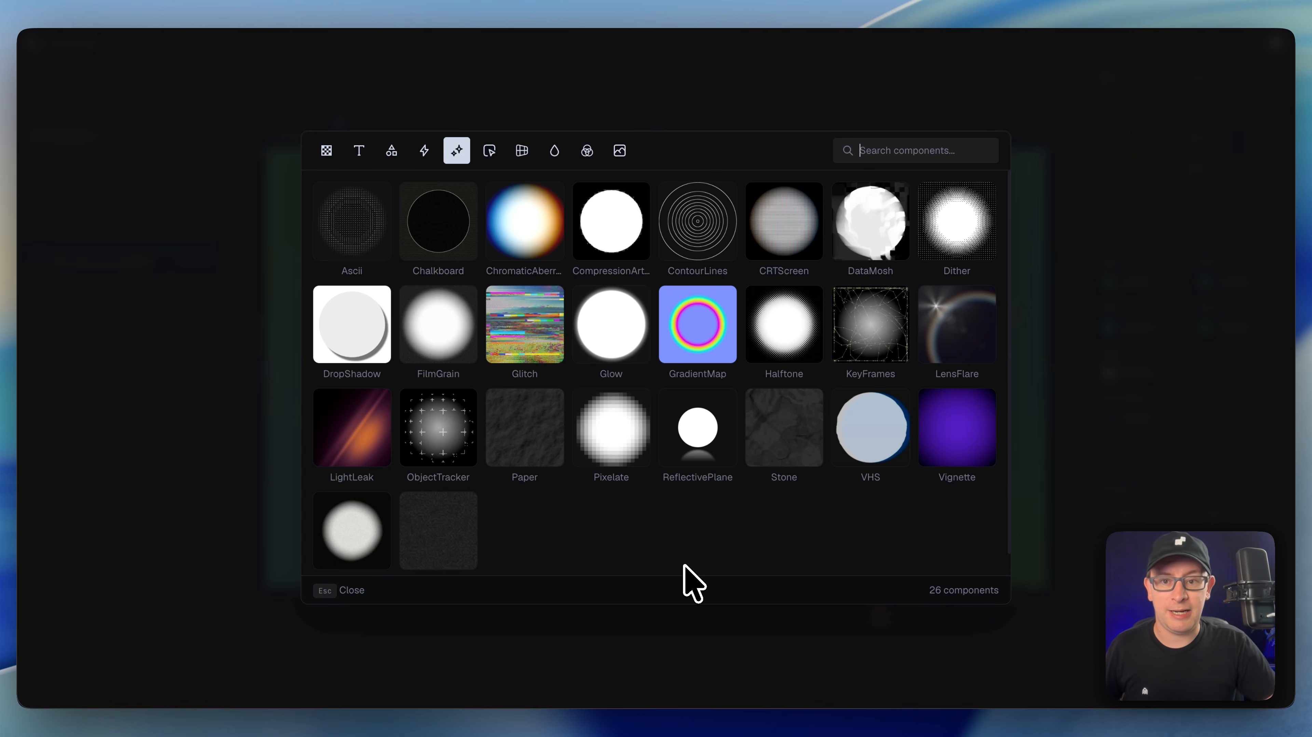
{"action": "left_click", "coordinate": [424, 150]}
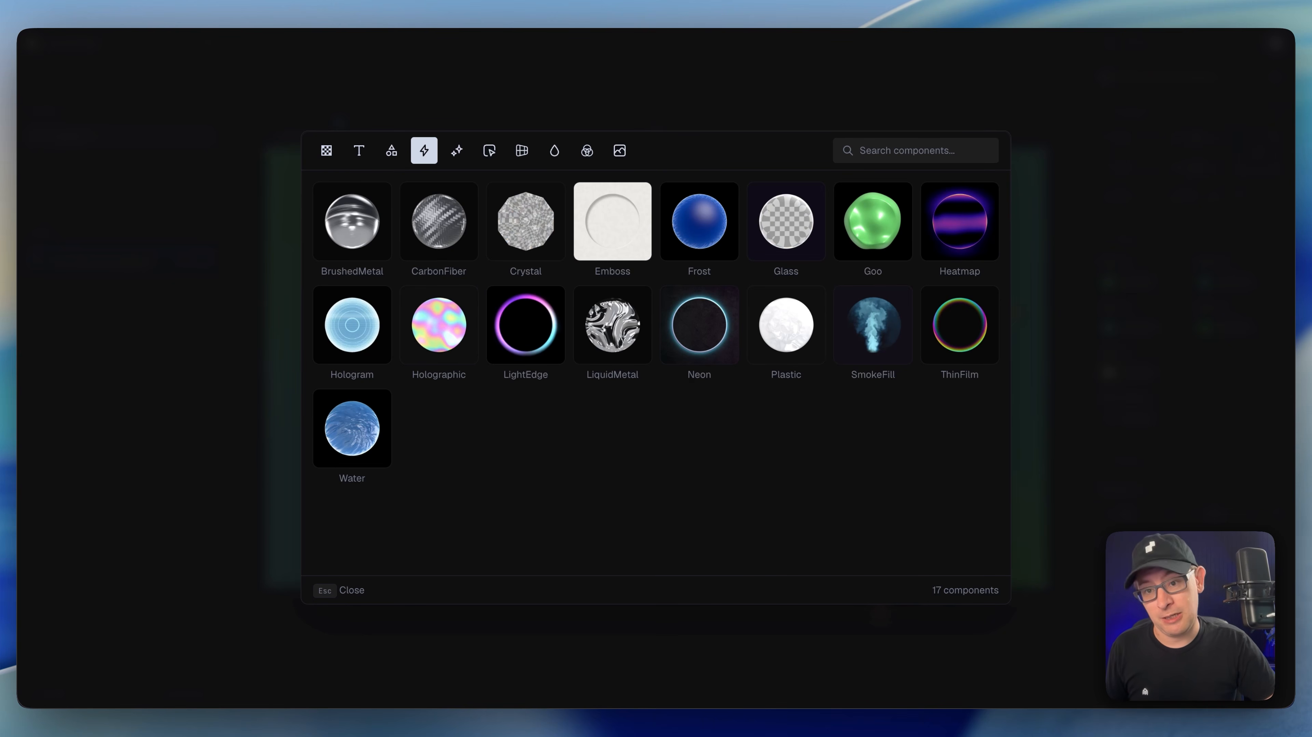
{"action": "left_click", "coordinate": [445, 329]}
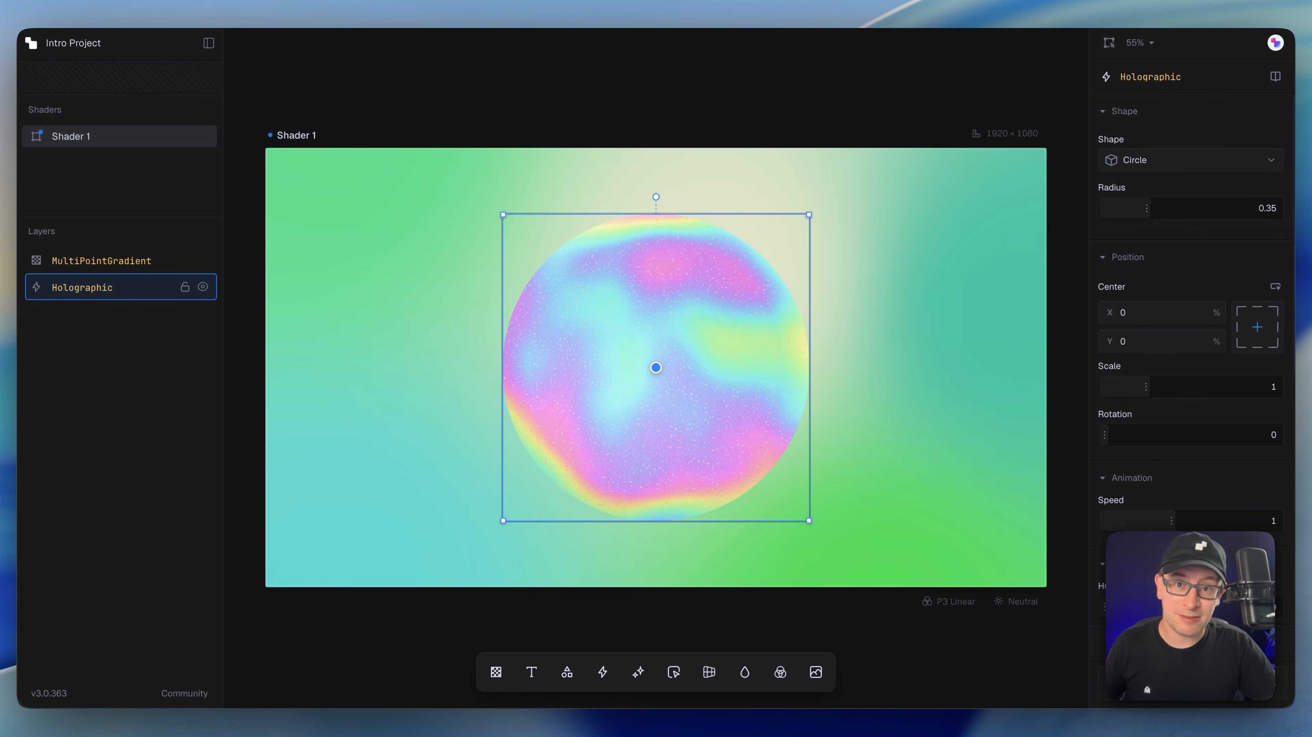
Change the Holographic layer's shape to Pyramid.
{"action": "left_click", "coordinate": [1168, 161]}
{"action": "scroll", "coordinate": [1184, 276], "scroll_direction": "down", "scroll_amount": 4}
{"action": "scroll", "coordinate": [1177, 284], "scroll_direction": "down", "scroll_amount": 10}
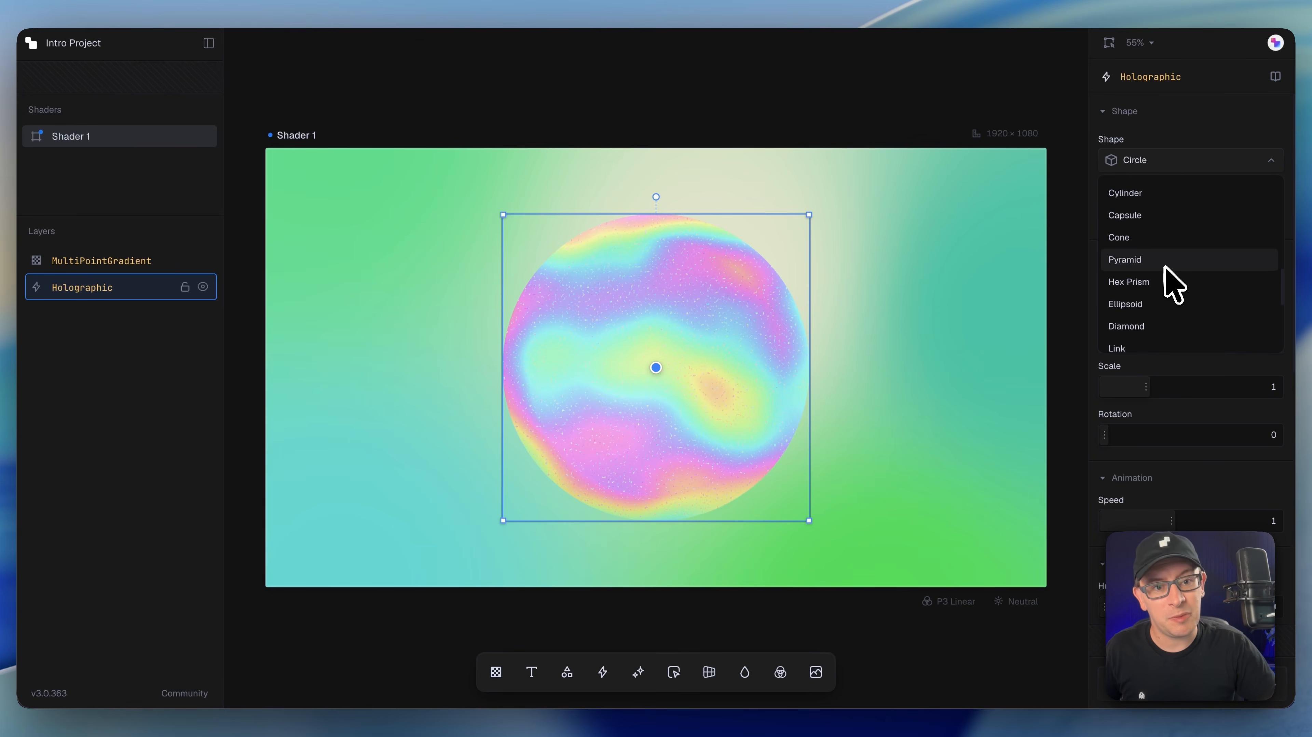
{"action": "left_click", "coordinate": [1164, 265]}
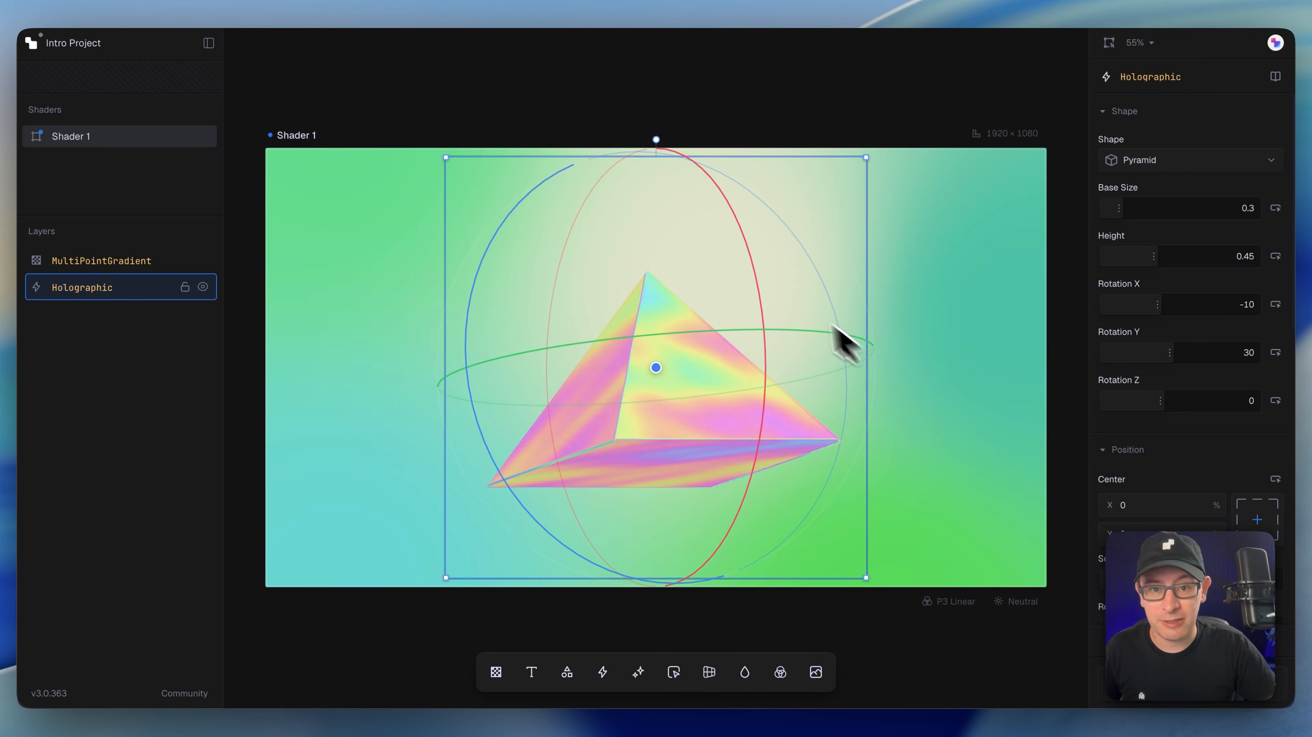
Tilt the pyramid to a Rotation X of -4, enlarge it and center it horizontally on the canvas.
{"action": "left_click_drag", "start_coordinate": [746, 256], "coordinate": [628, 239]}
{"action": "left_click_drag", "start_coordinate": [821, 499], "coordinate": [988, 619]}
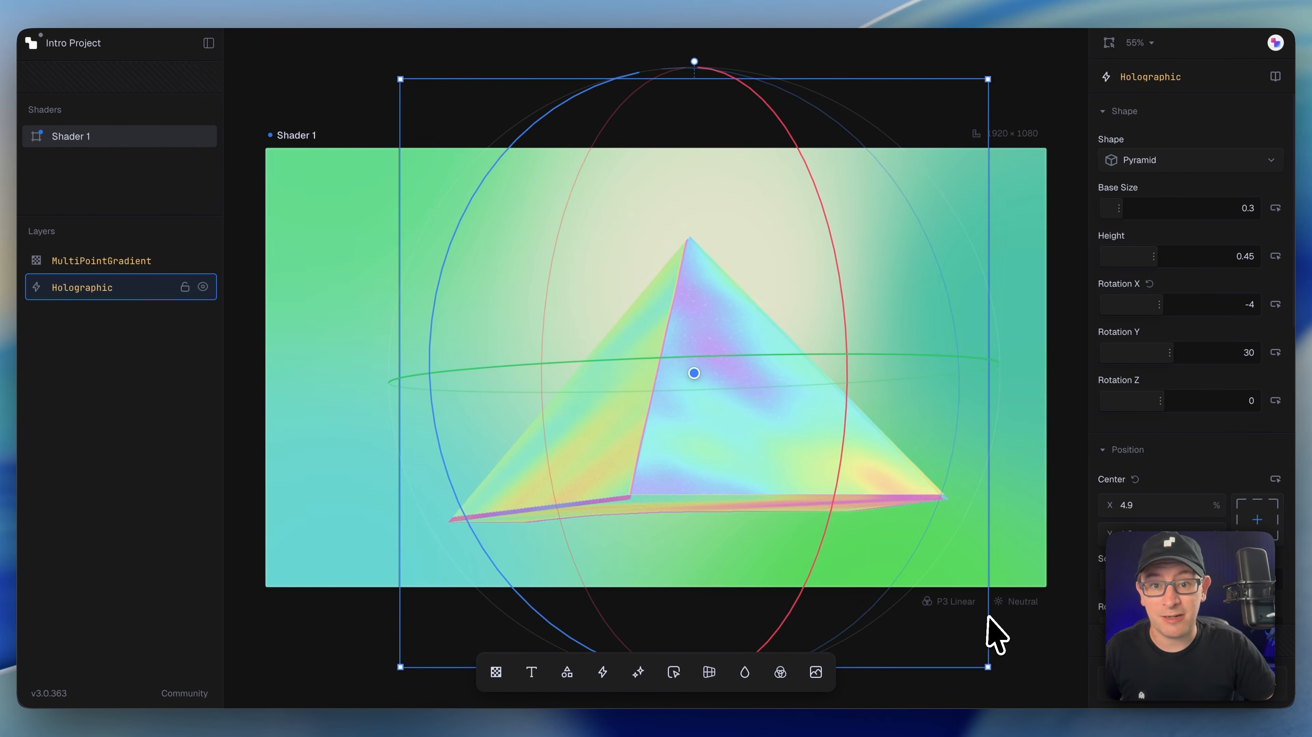
{"action": "mouse_move", "coordinate": [736, 315]}
{"action": "left_mouse_down"}
{"action": "mouse_move", "coordinate": [692, 294]}
{"action": "mouse_move", "coordinate": [695, 320]}
{"action": "mouse_move", "coordinate": [711, 316]}
{"action": "left_mouse_up"}
Set the pyramid's height to 0.525, Rotation X to -3 and Rotation Z to 1.
{"action": "scroll", "coordinate": [1210, 461], "scroll_direction": "down", "scroll_amount": 10}
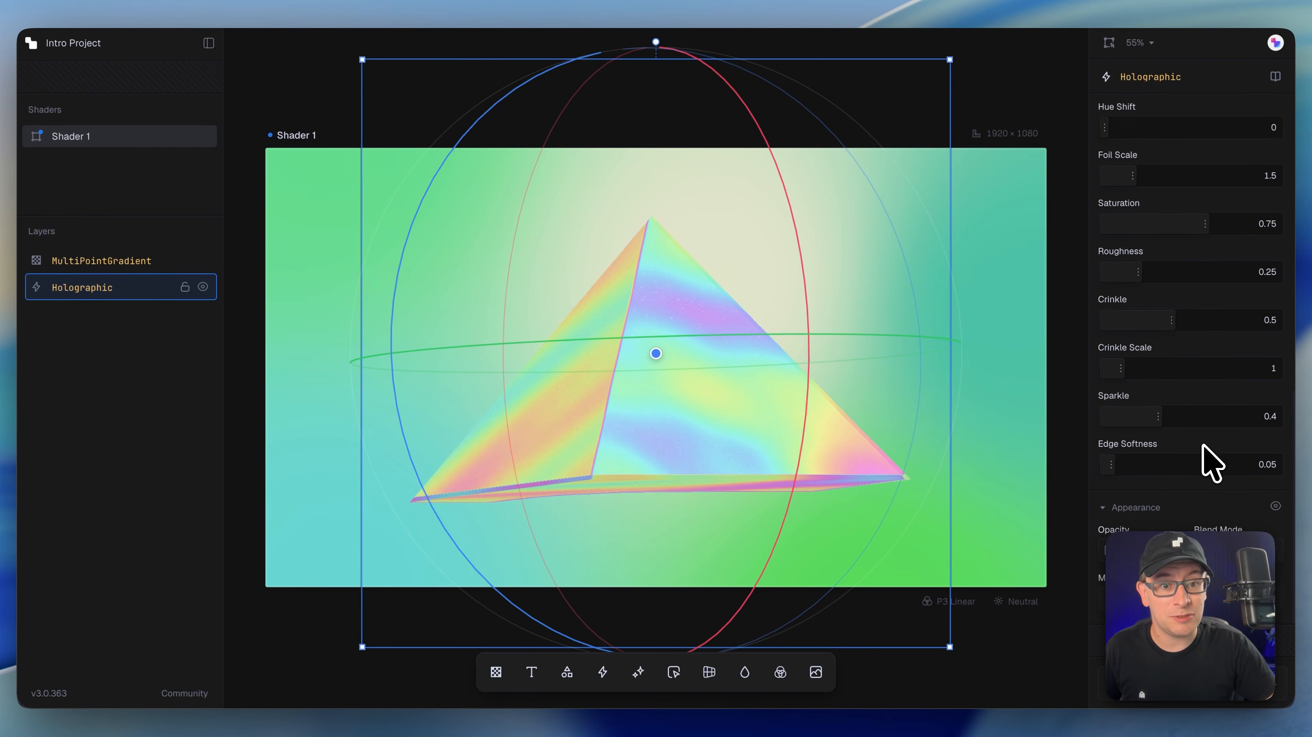
{"action": "scroll", "coordinate": [1210, 461], "scroll_direction": "up", "scroll_amount": 10}
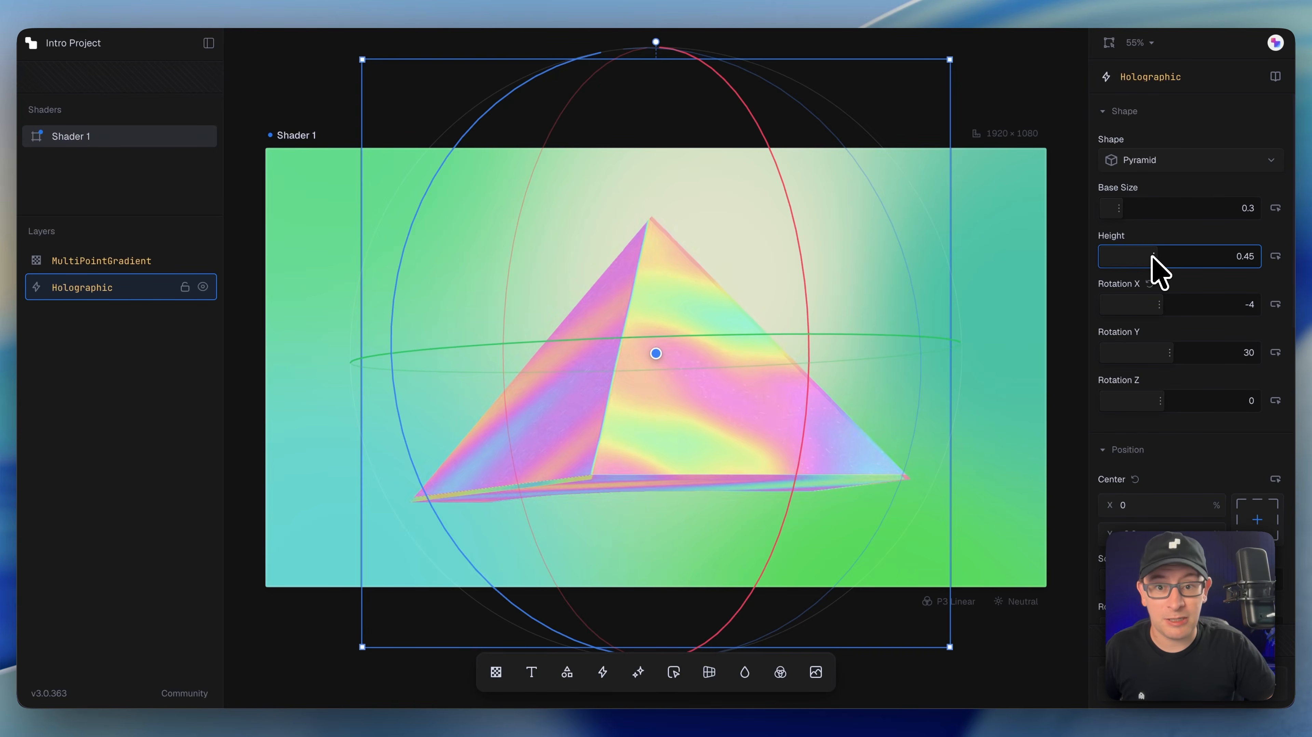
{"action": "left_click_drag", "start_coordinate": [1151, 255], "coordinate": [1166, 255]}
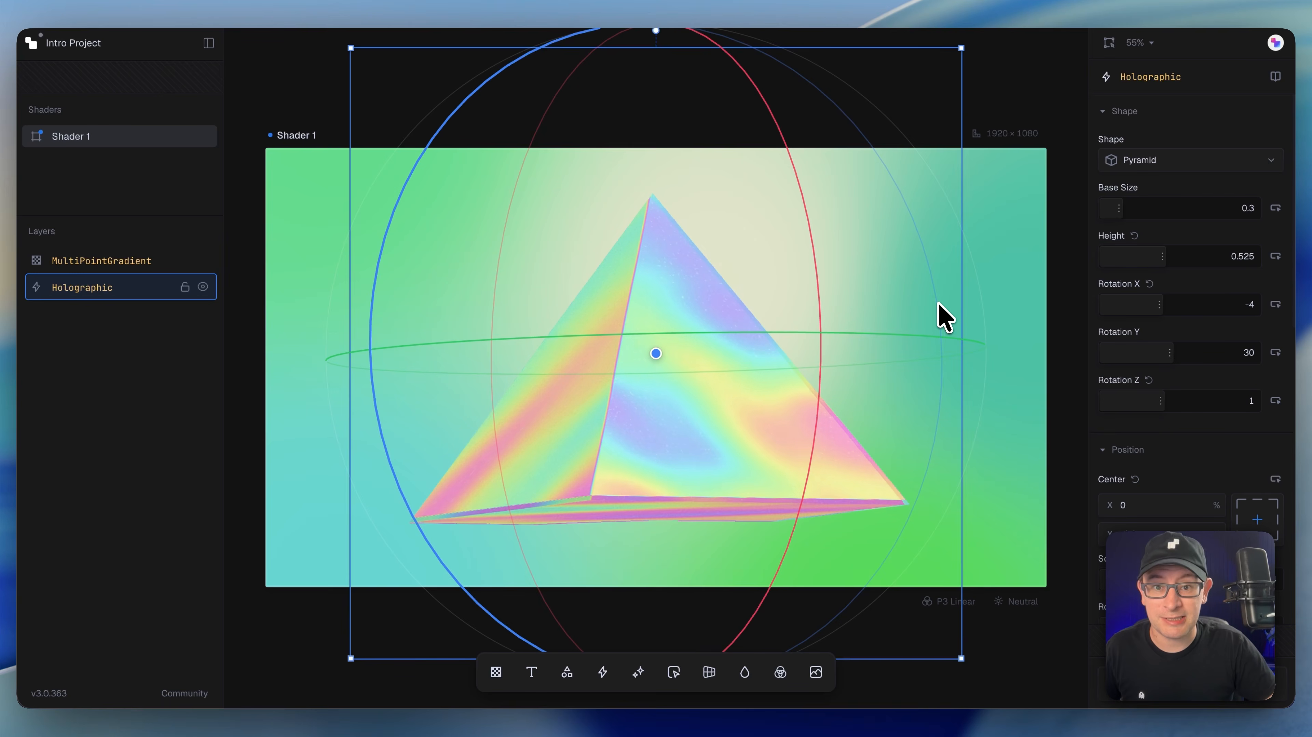
{"action": "left_click_drag", "start_coordinate": [819, 311], "coordinate": [824, 303]}
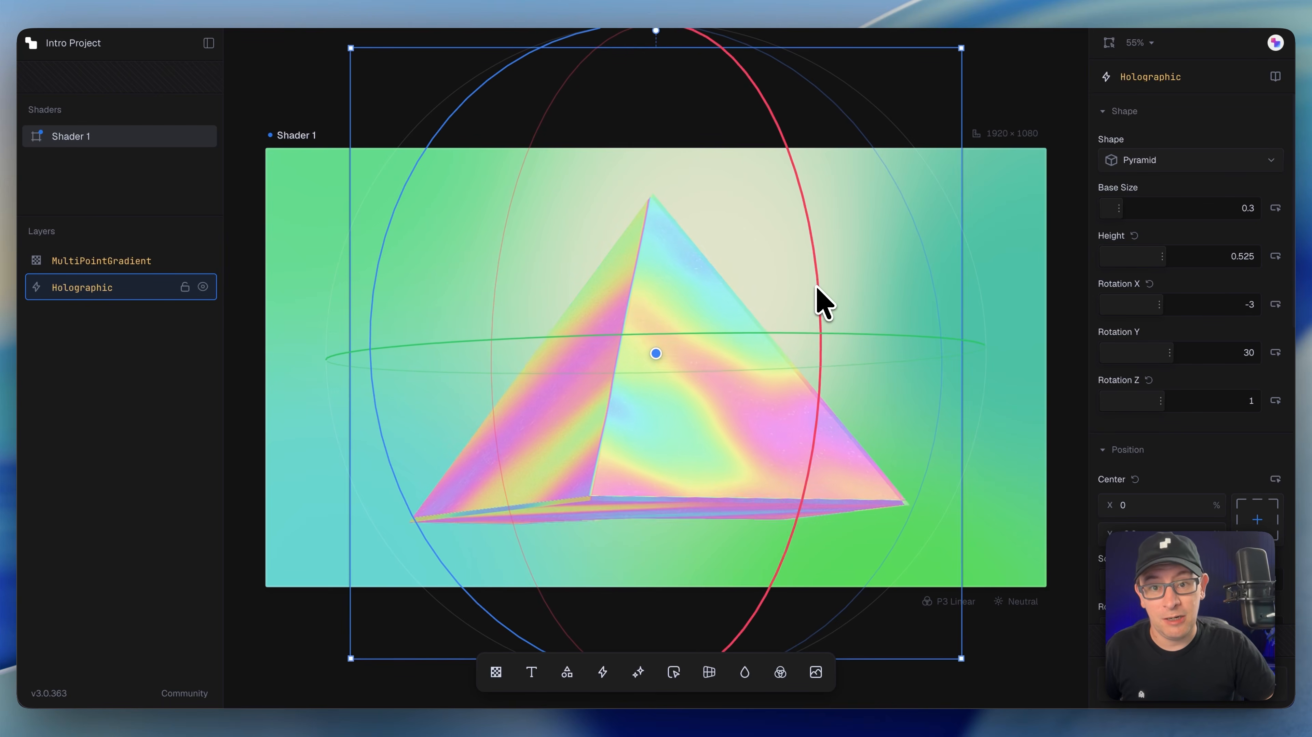
{"action": "left_click", "coordinate": [117, 368]}
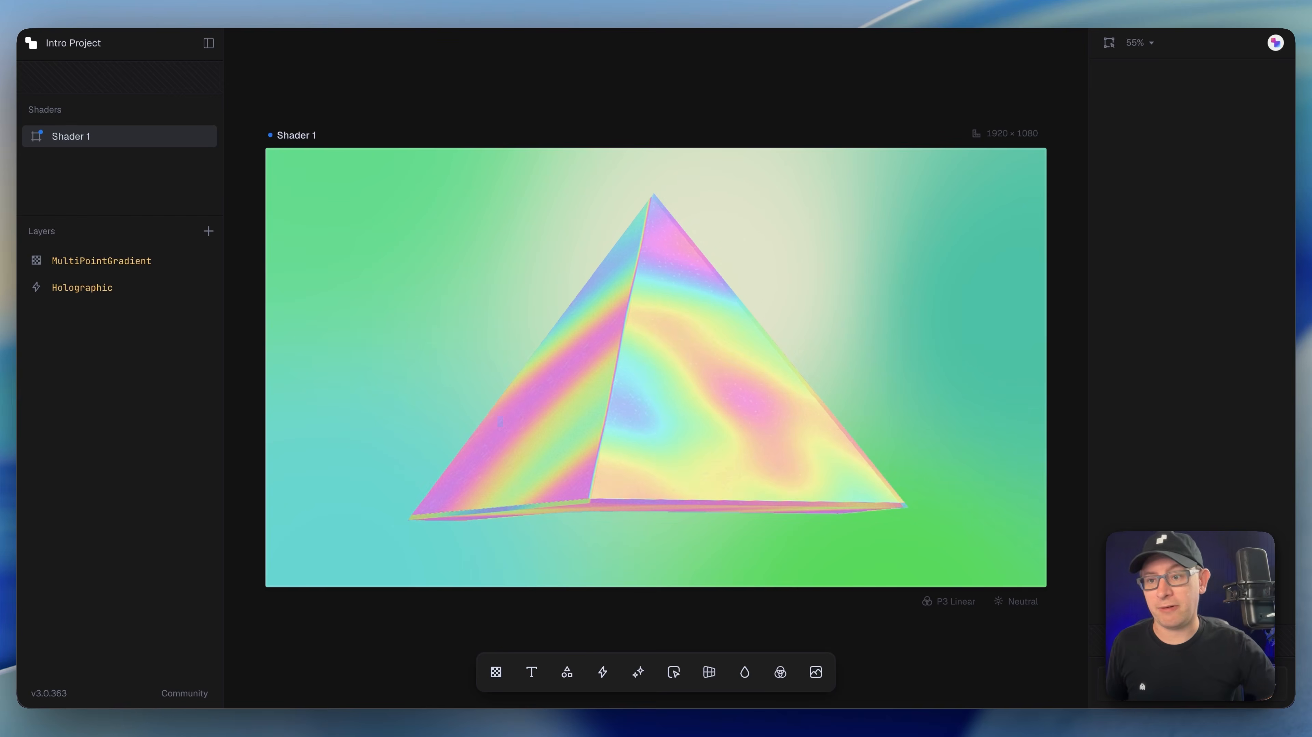
Turn the Holographic pyramid on the canvas to a Rotation Y of 22 and a Rotation Z of 0.
{"action": "left_click", "coordinate": [101, 268]}
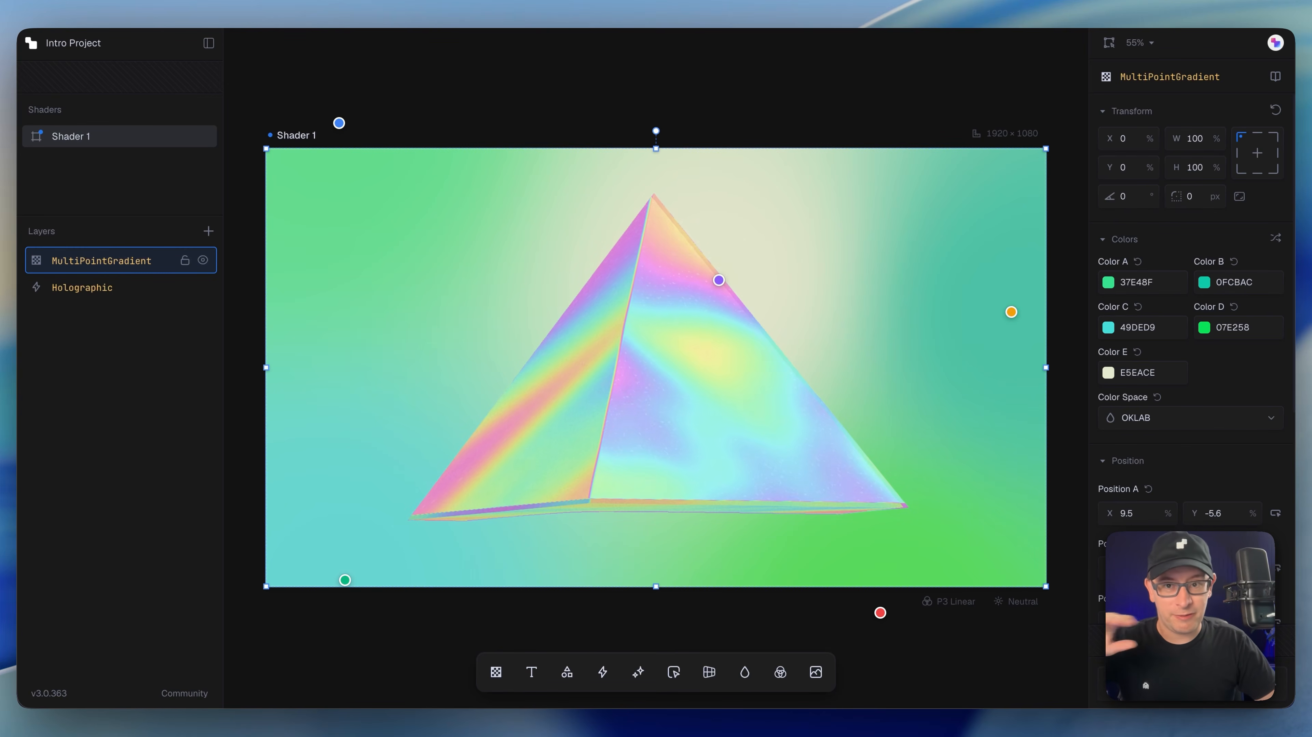
{"action": "left_click", "coordinate": [101, 287]}
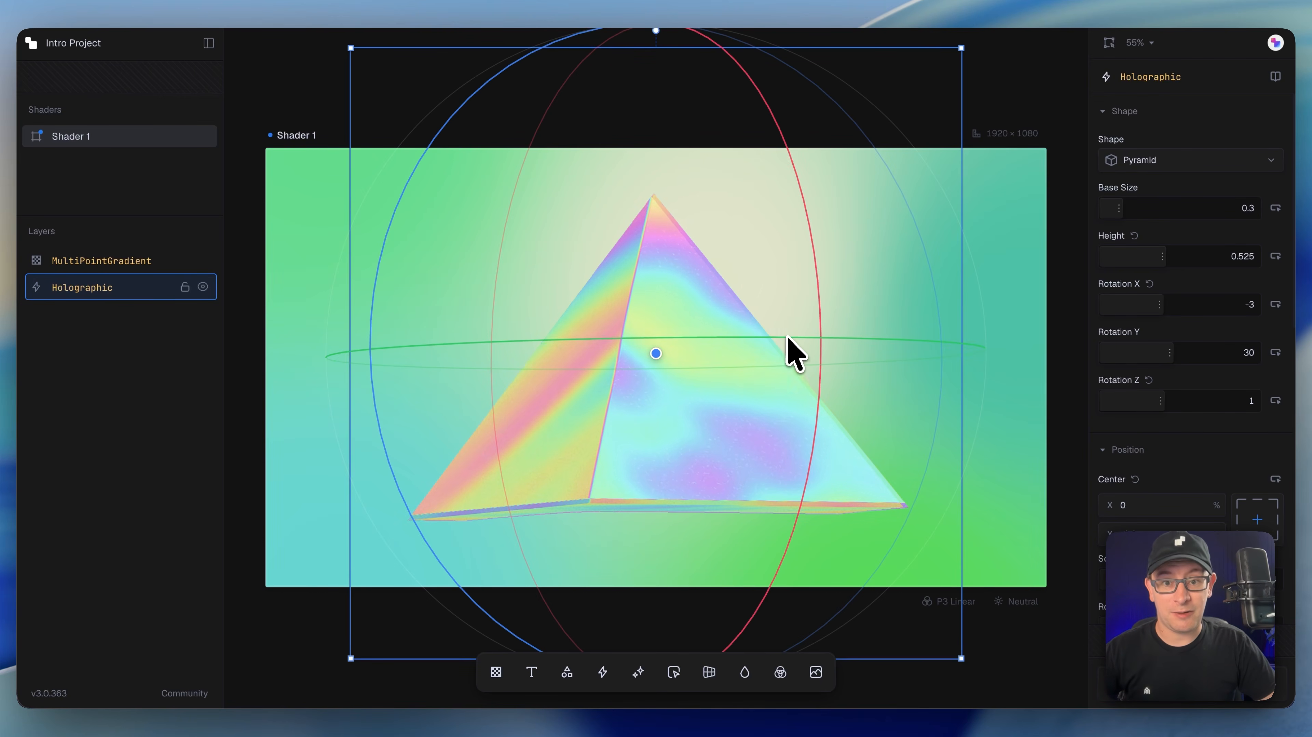
{"action": "left_click_drag", "start_coordinate": [787, 338], "coordinate": [740, 349]}
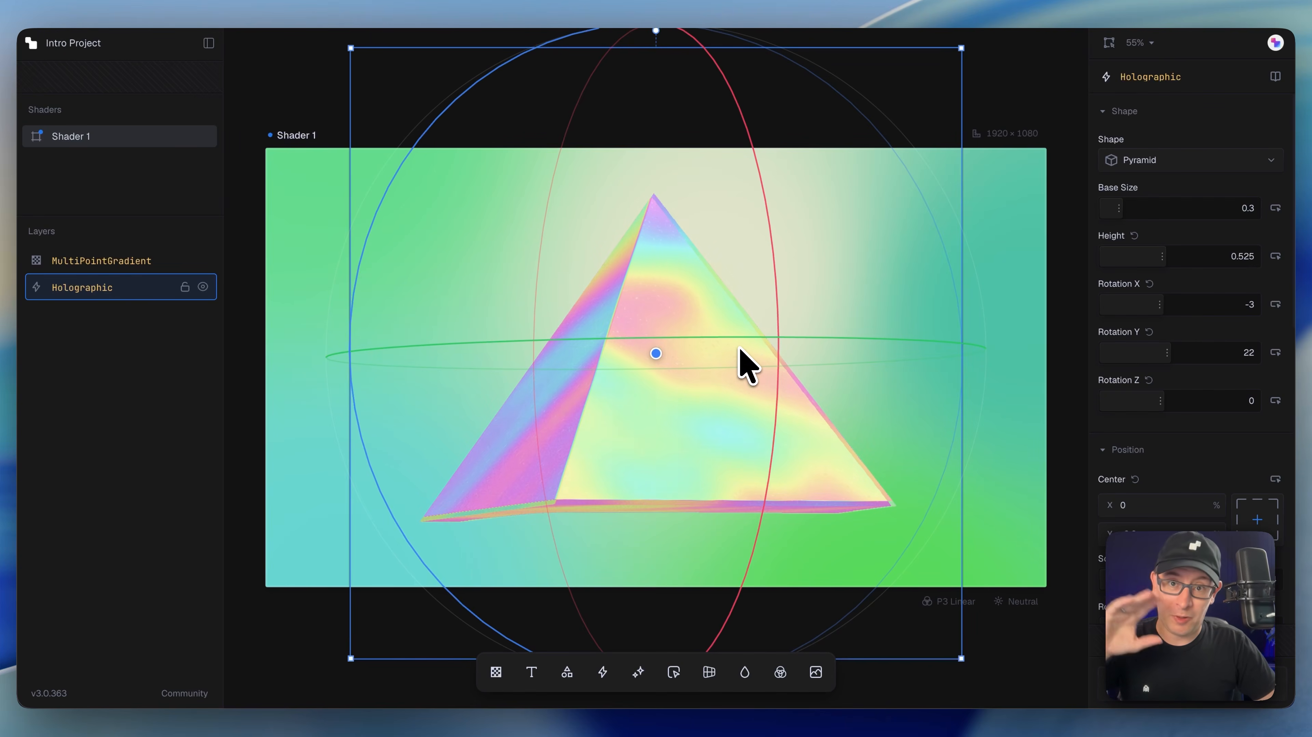
{"action": "left_click", "coordinate": [77, 353]}
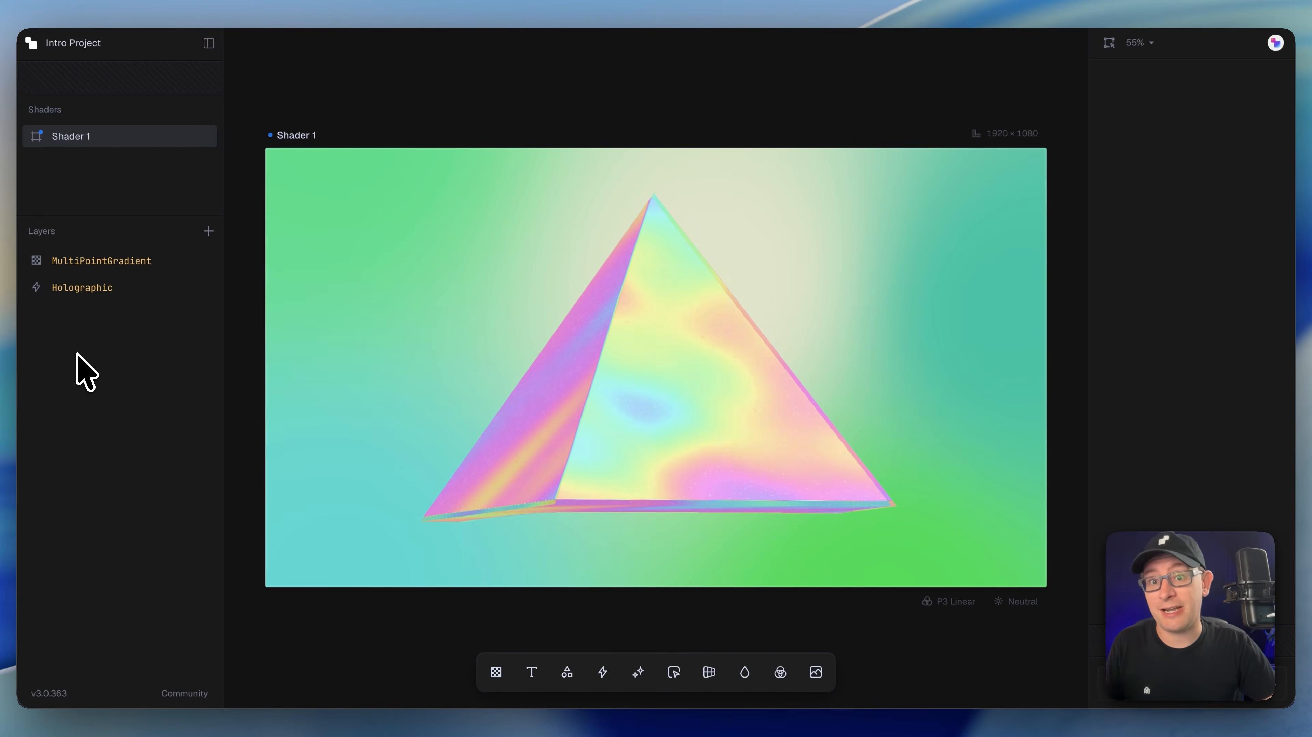
Add an Ascii effect and nest the Holographic layer inside it so that it affects only the pyramid.
{"action": "left_click", "coordinate": [639, 671]}
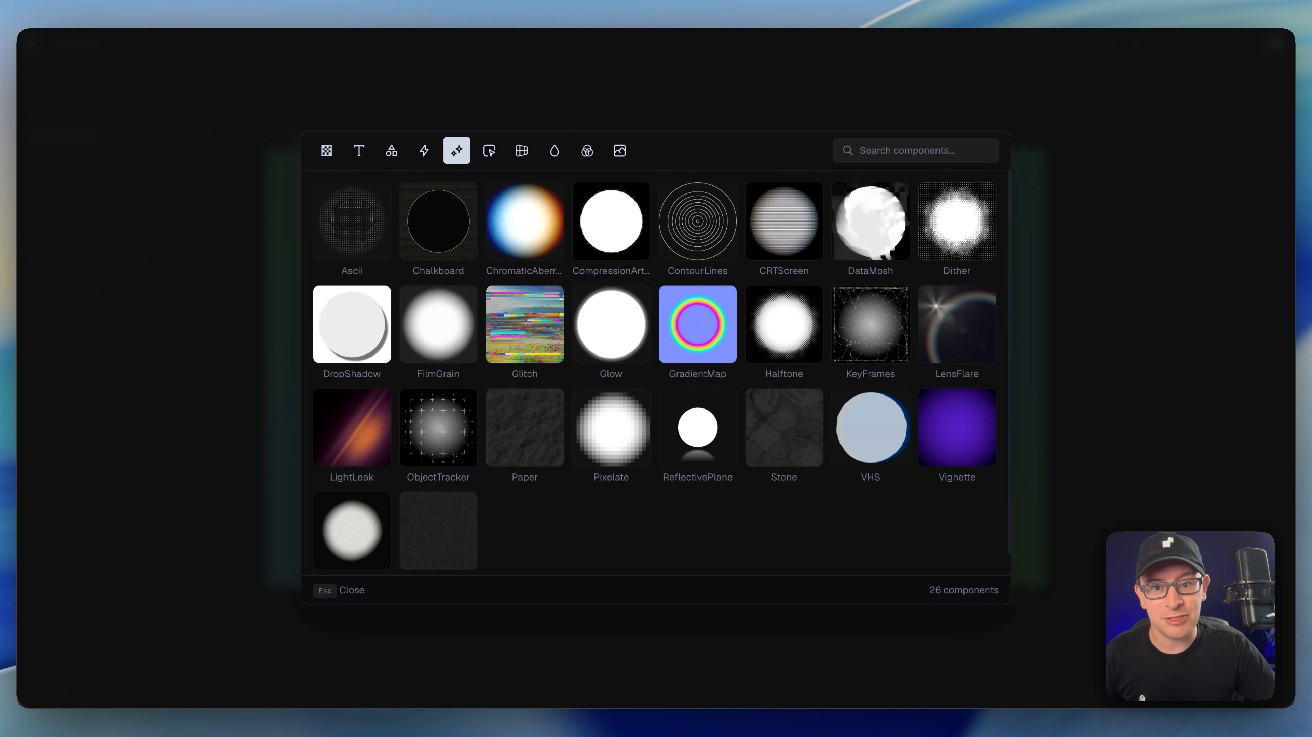
{"action": "left_click", "coordinate": [353, 257]}
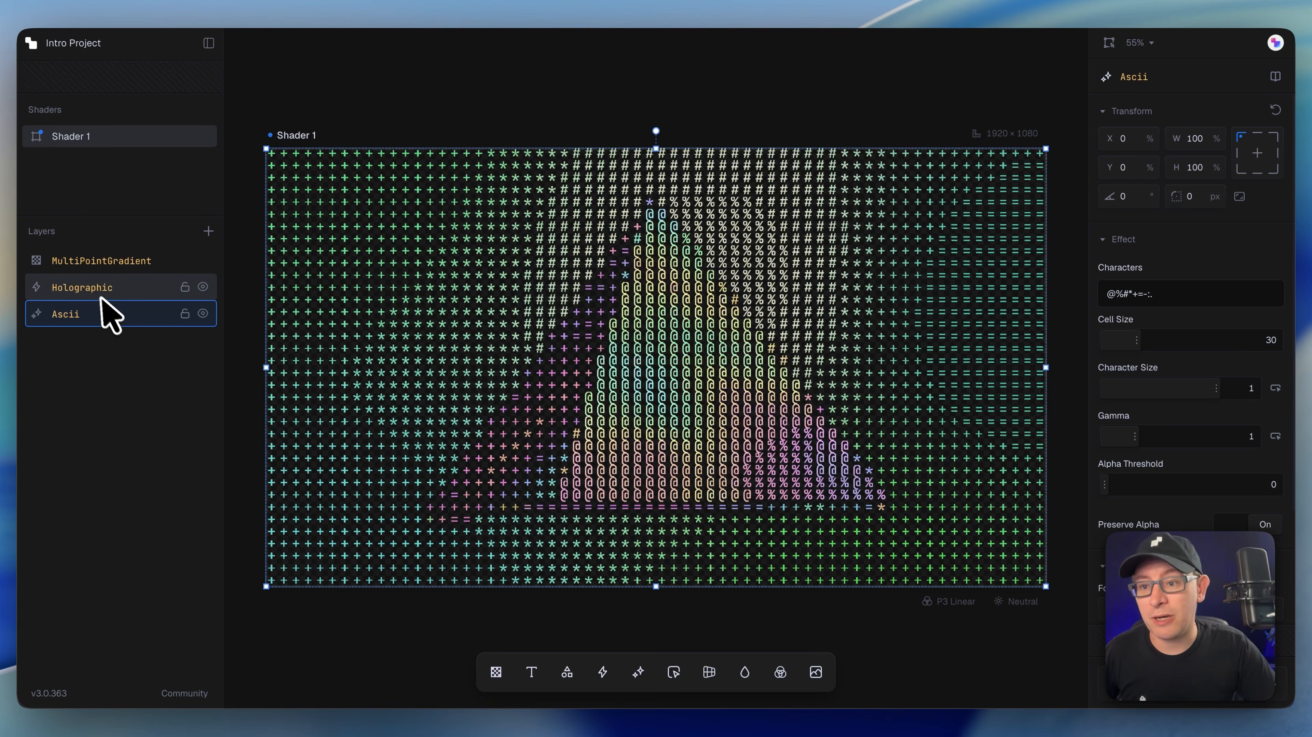
{"action": "left_click", "coordinate": [85, 288]}
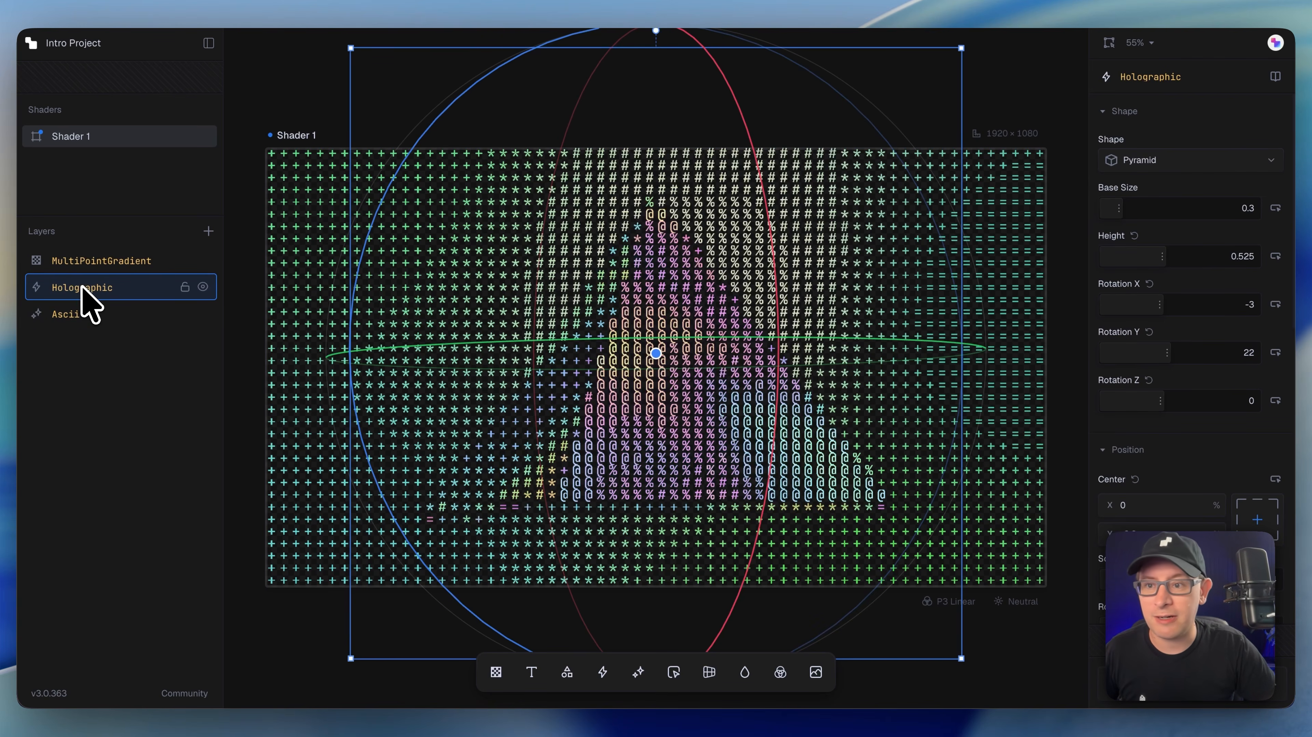
{"action": "left_click_drag", "start_coordinate": [83, 286], "coordinate": [96, 330]}
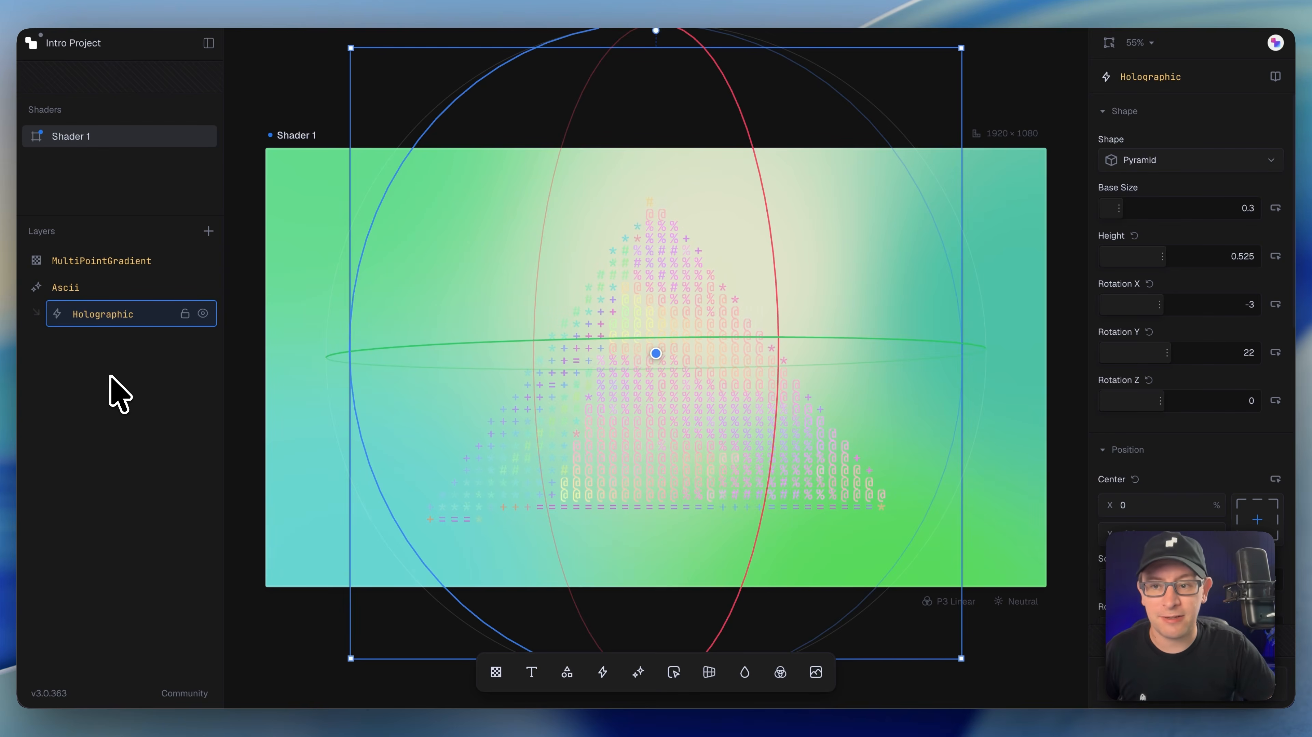
{"action": "left_click", "coordinate": [110, 376]}
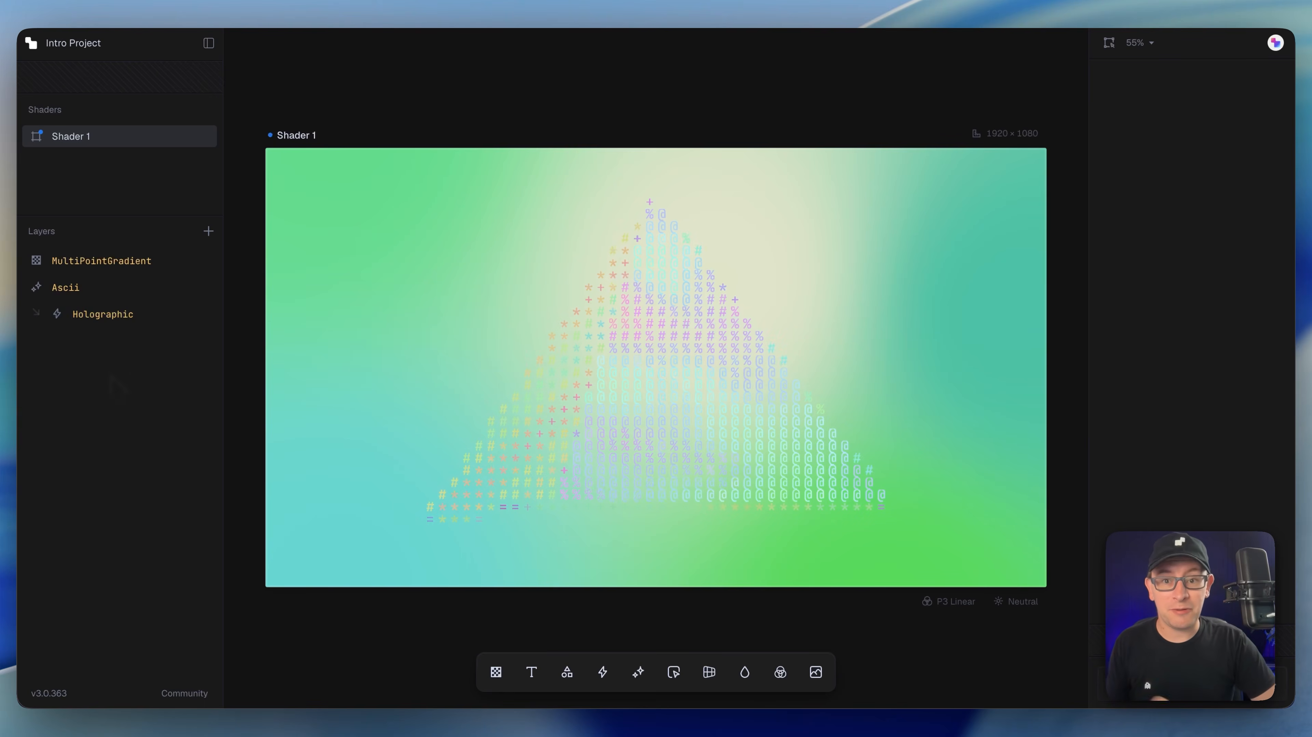
{"action": "left_click", "coordinate": [109, 303]}
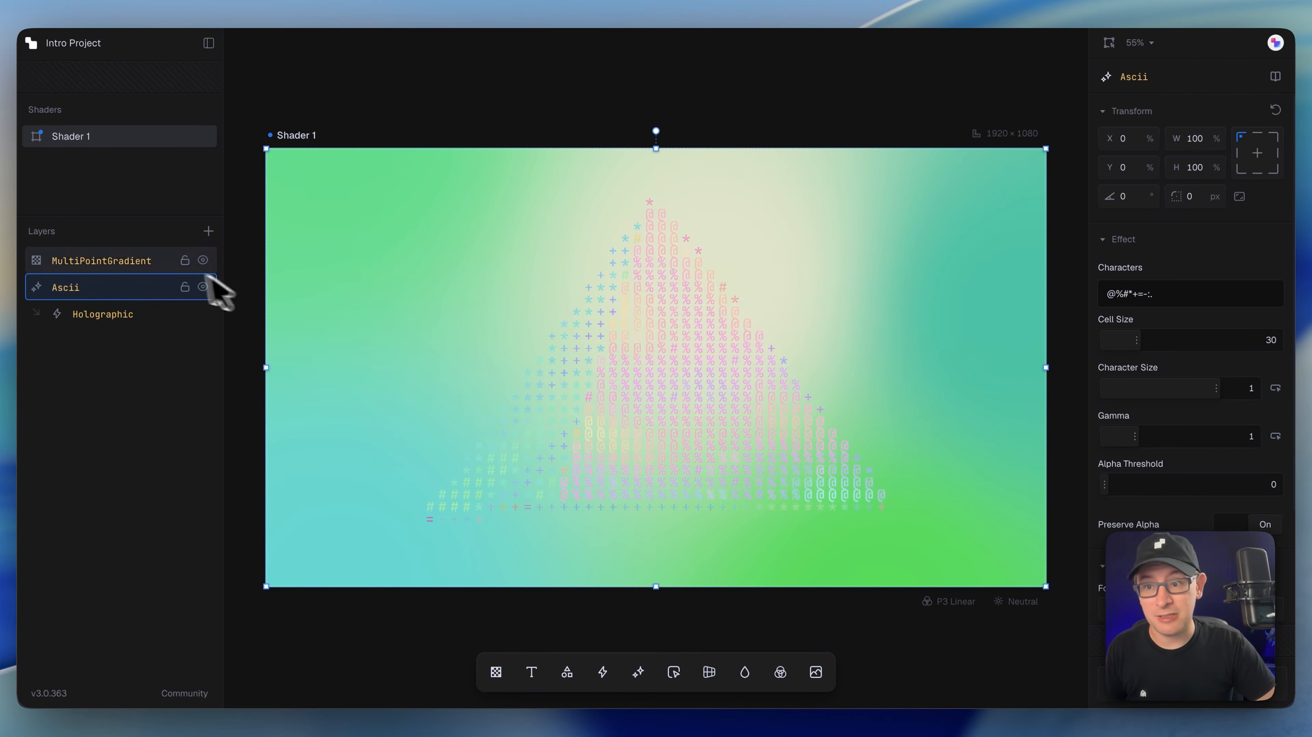
Randomize the colors of the MultiPointGradient background twice.
{"action": "left_click", "coordinate": [88, 262]}
{"action": "scroll", "coordinate": [1222, 429], "scroll_direction": "down", "scroll_amount": 7}
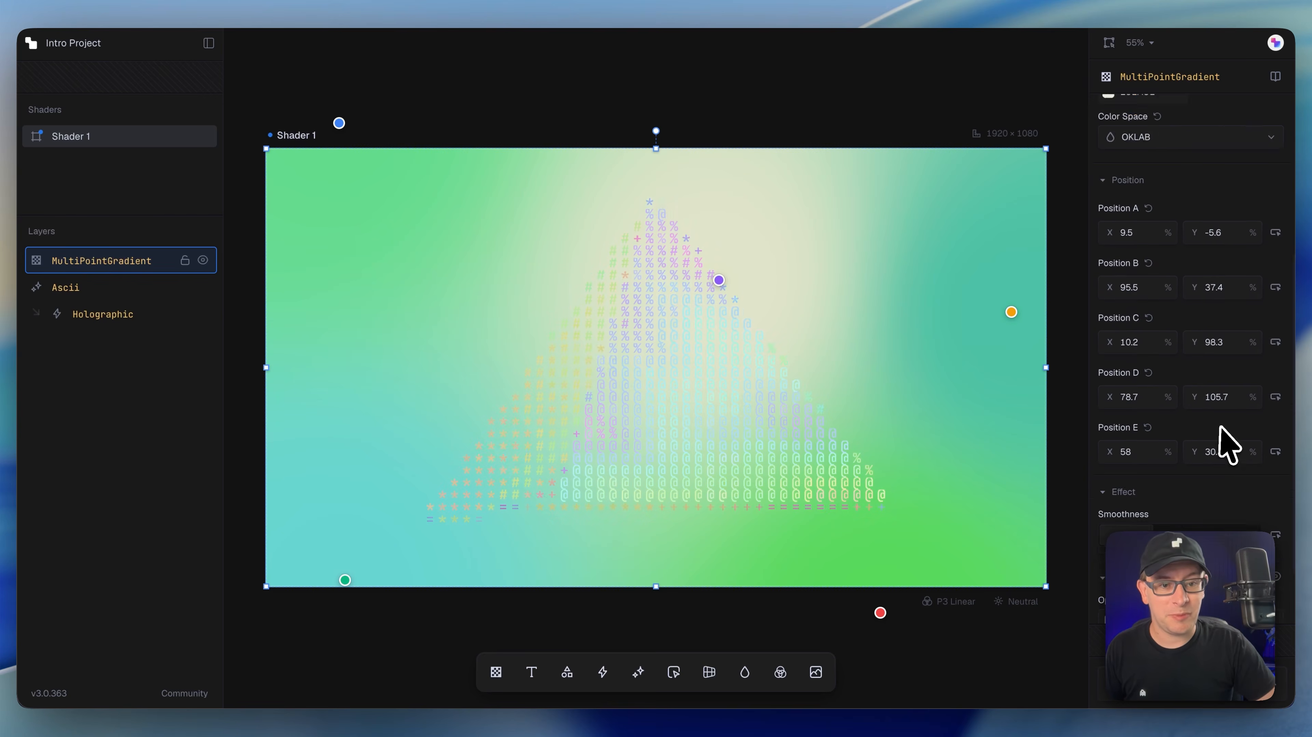
{"action": "scroll", "coordinate": [1196, 454], "scroll_direction": "up", "scroll_amount": 7}
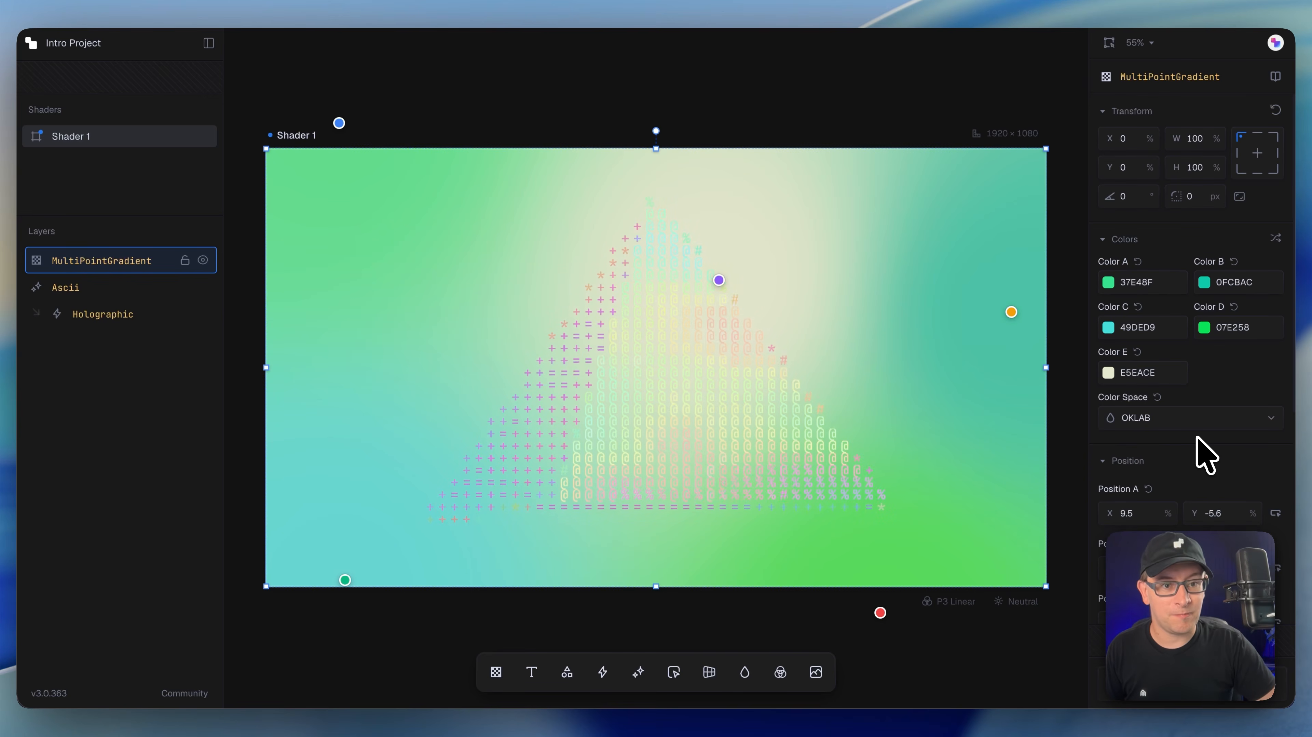
{"action": "left_click", "coordinate": [1272, 239]}
{"action": "left_click", "coordinate": [1273, 239]}
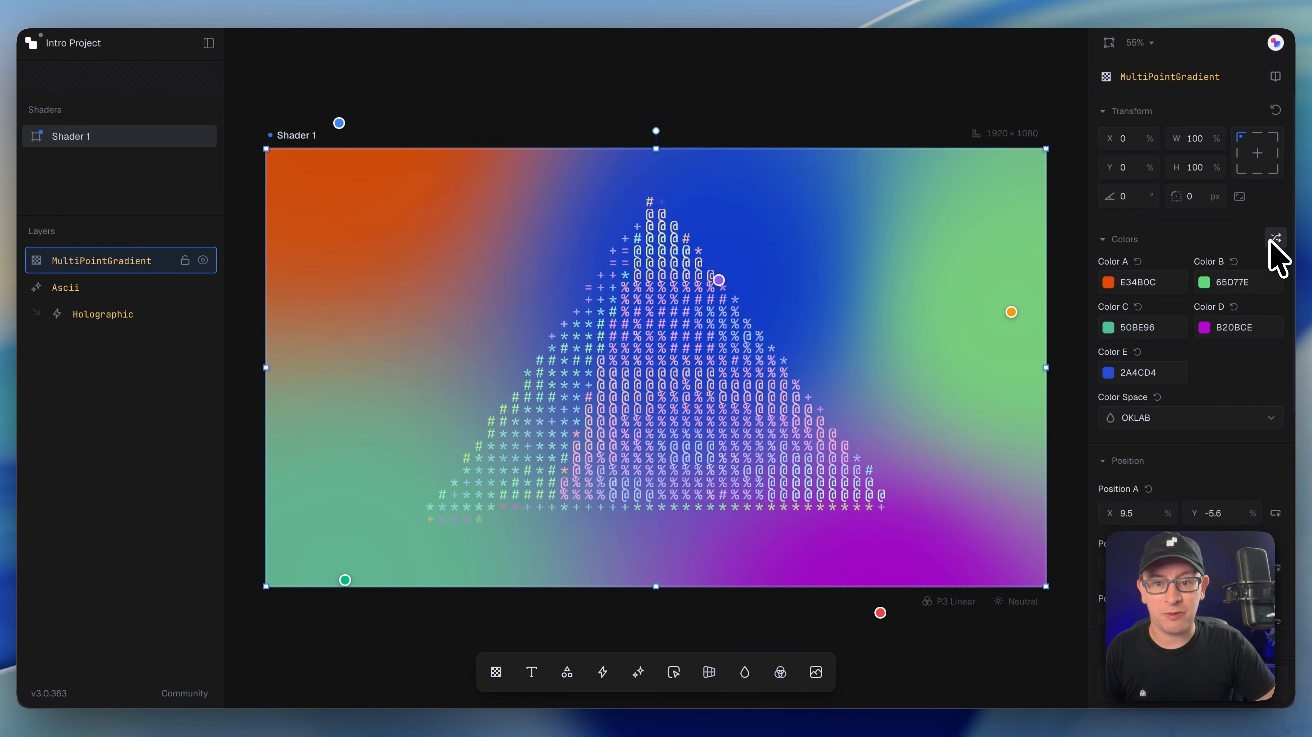
{"action": "left_click", "coordinate": [138, 430]}
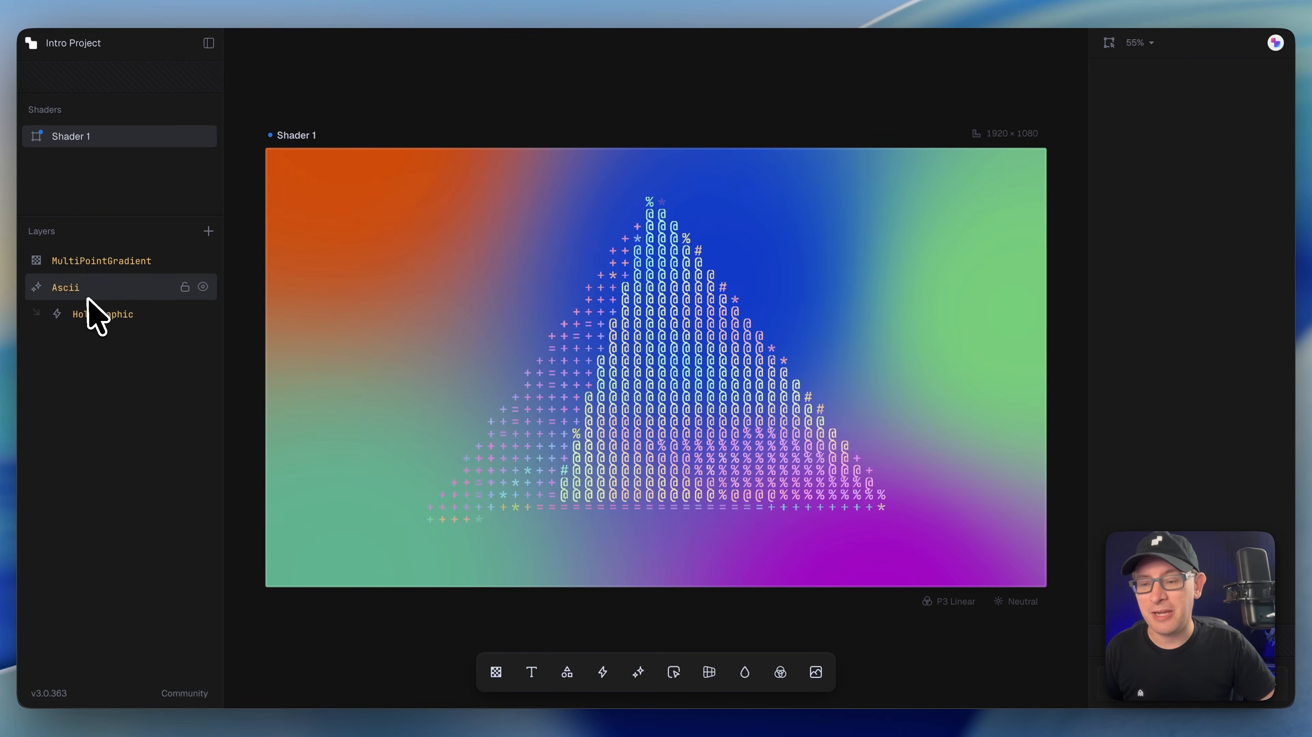
{"action": "left_click", "coordinate": [90, 261]}
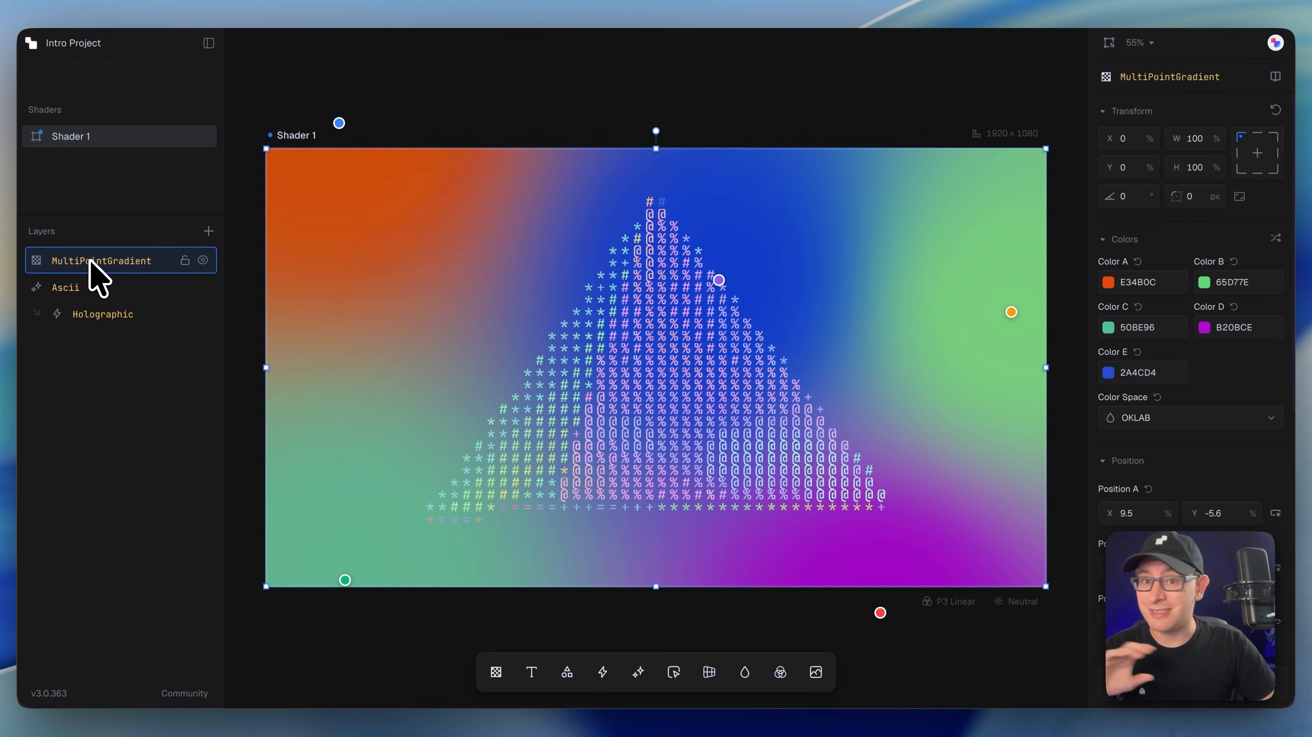
{"action": "left_click", "coordinate": [98, 291]}
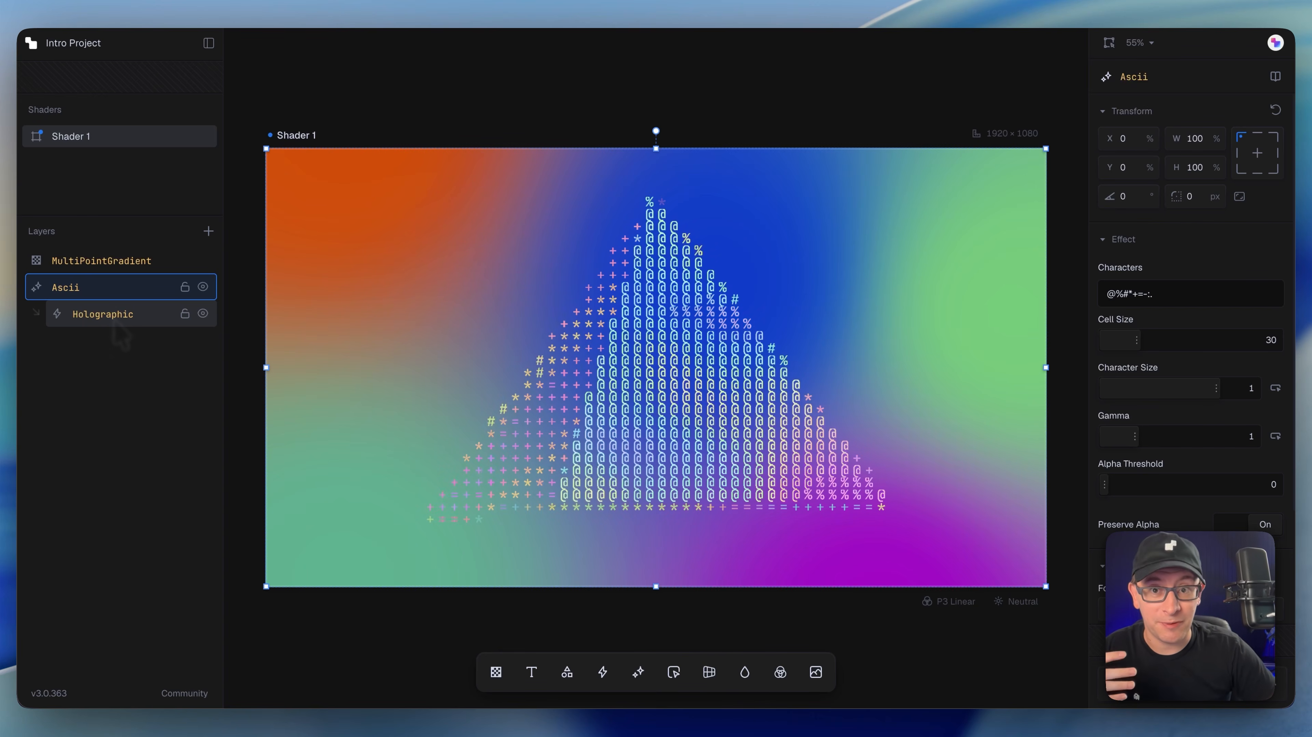
{"action": "left_click", "coordinate": [112, 407]}
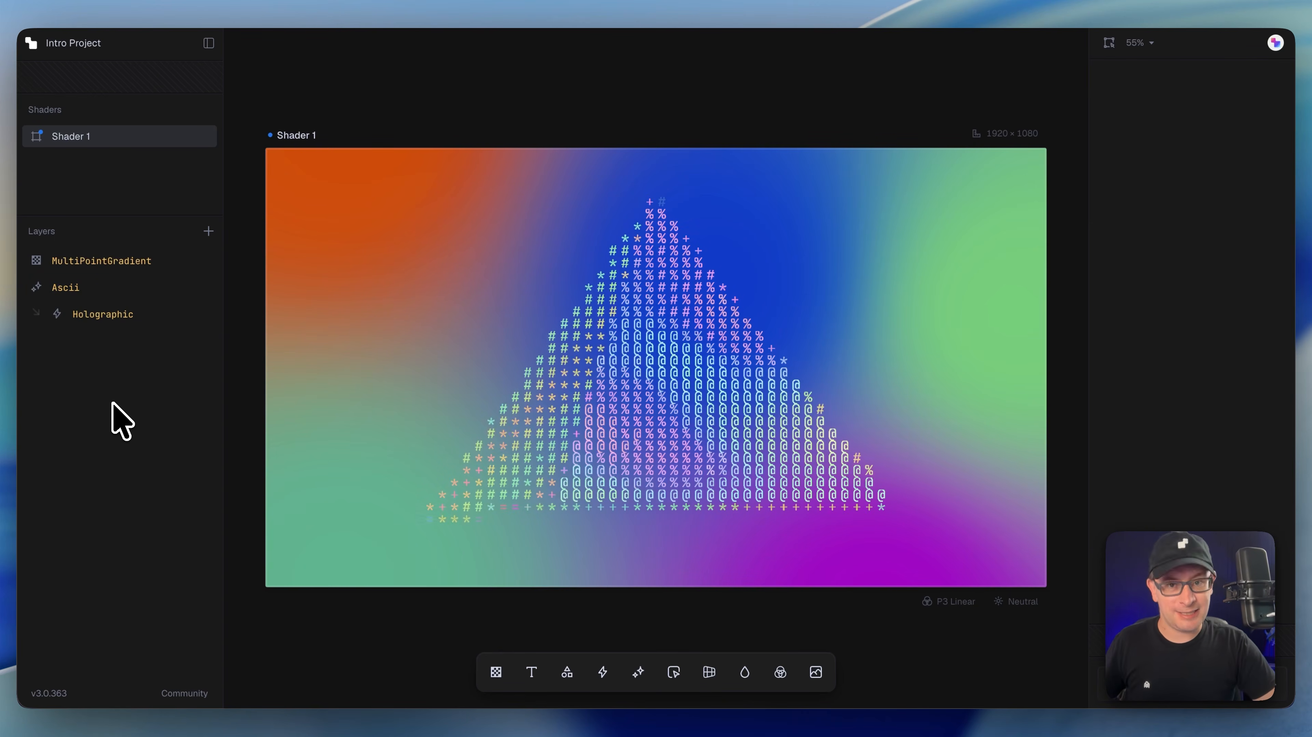
{"action": "left_click", "coordinate": [375, 283]}
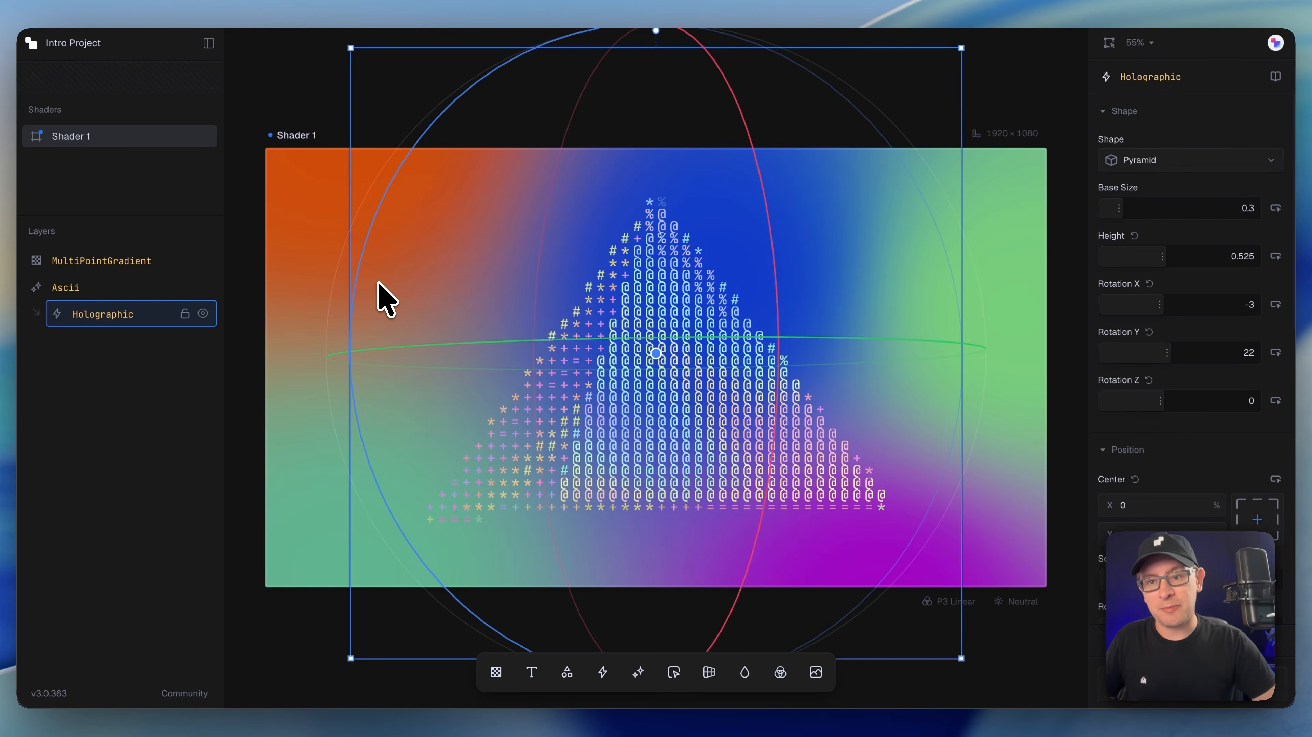
{"action": "left_click", "coordinate": [313, 334]}
{"action": "left_click", "coordinate": [367, 112]}
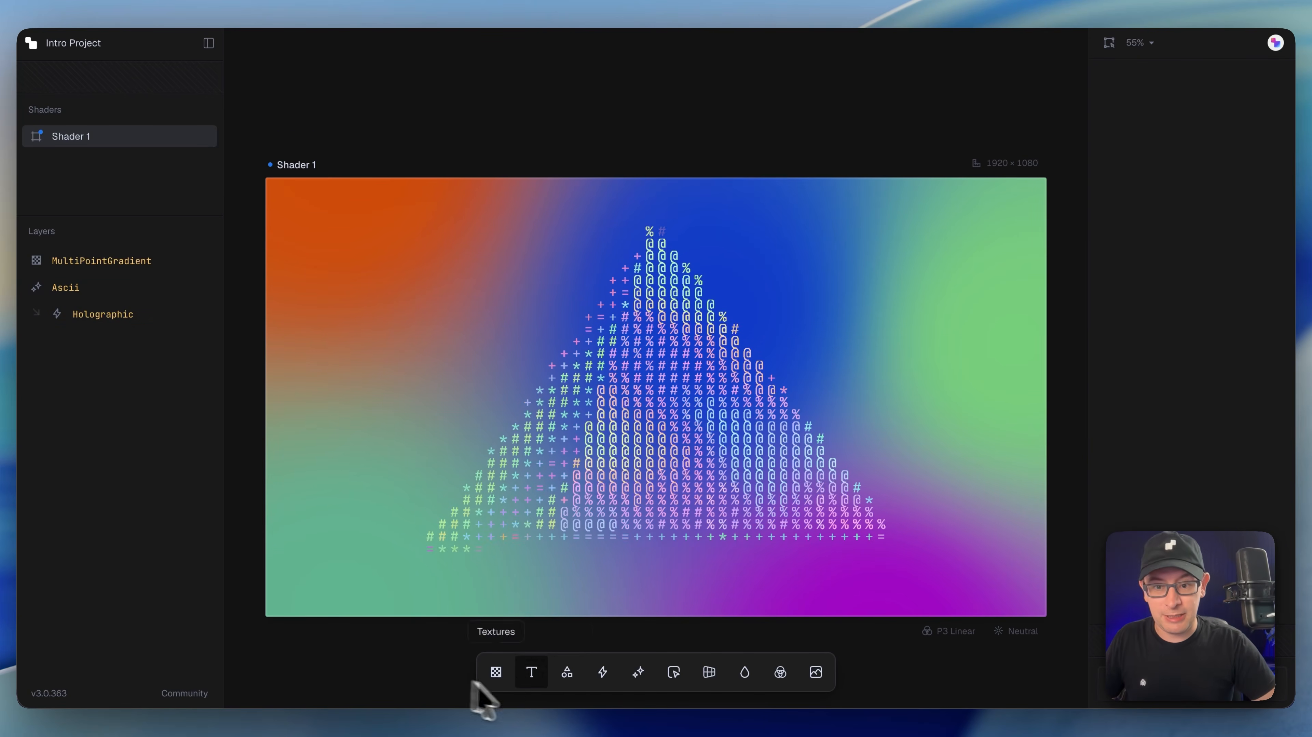
Add a text layer reading "hello world" and place it over the orange area, centered at about X -28.6, Y -25.6.
{"action": "left_click", "coordinate": [530, 671]}
{"action": "left_click", "coordinate": [490, 354]}
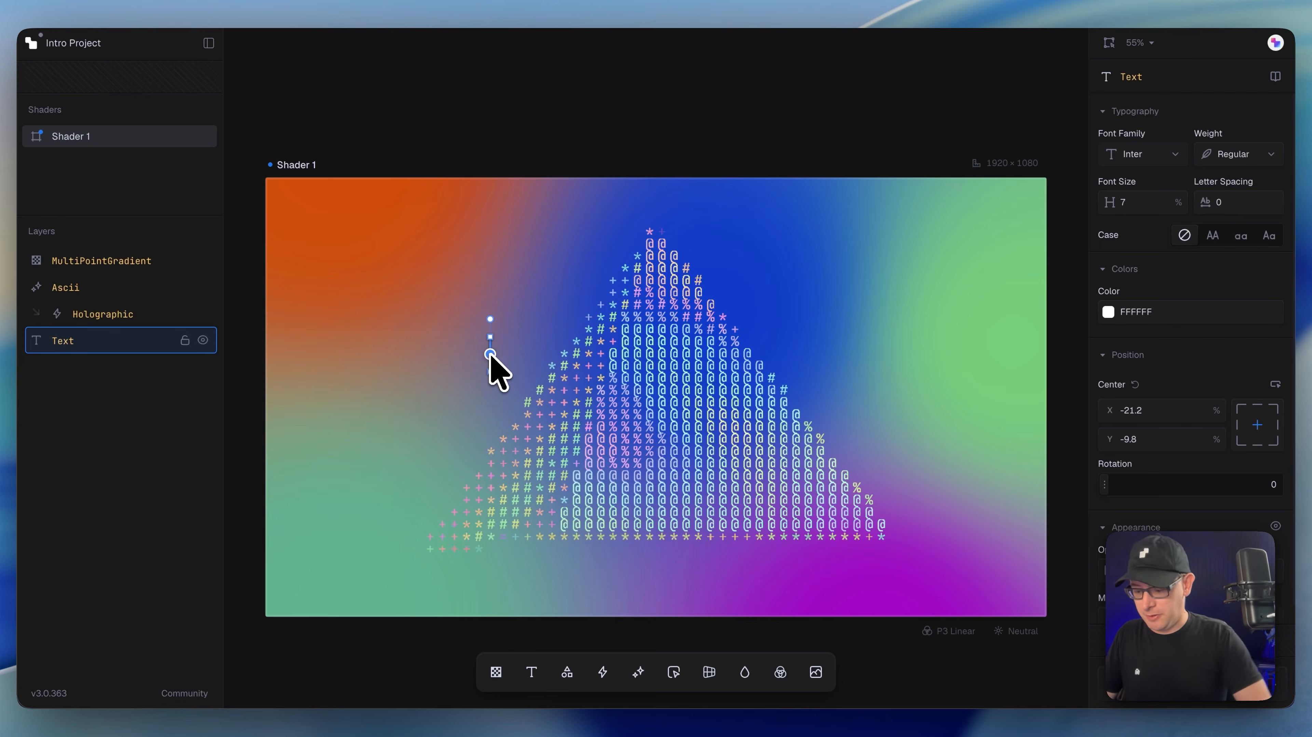
{"action": "type", "text": "hello world"}
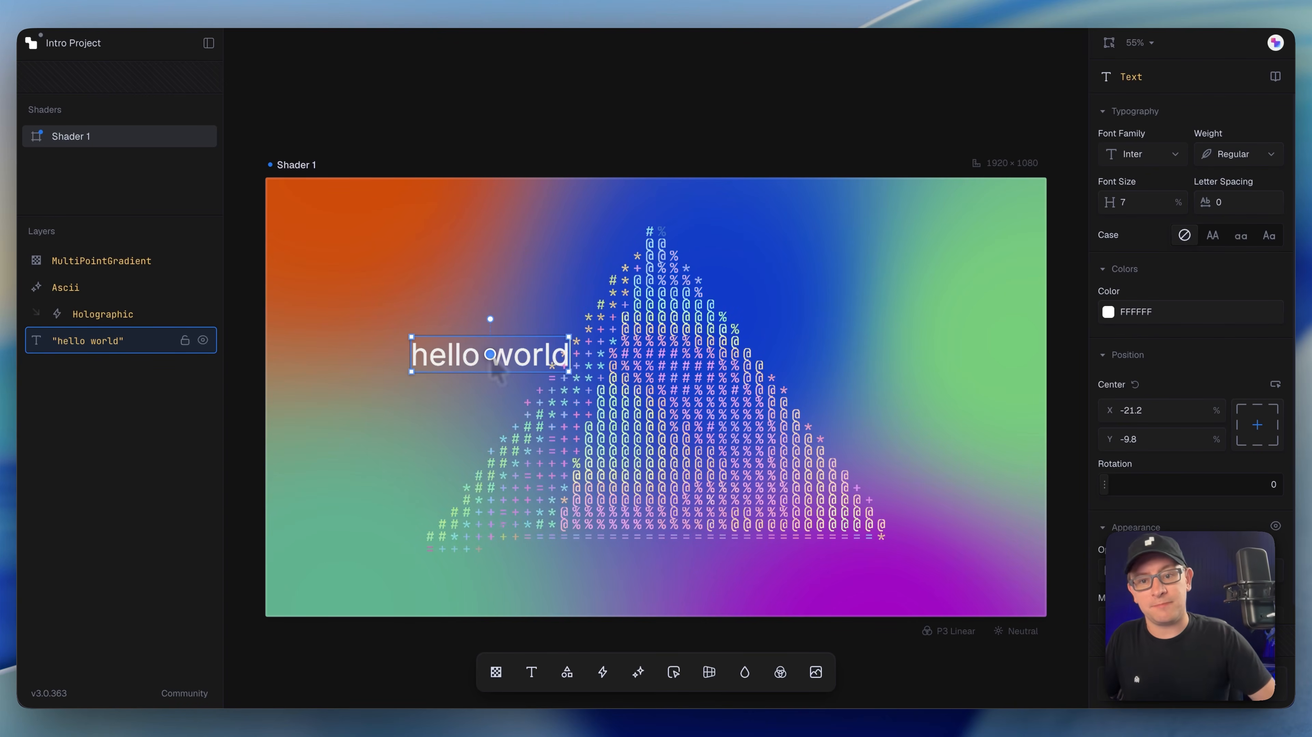
{"action": "left_click", "coordinate": [454, 133]}
{"action": "left_click", "coordinate": [444, 367]}
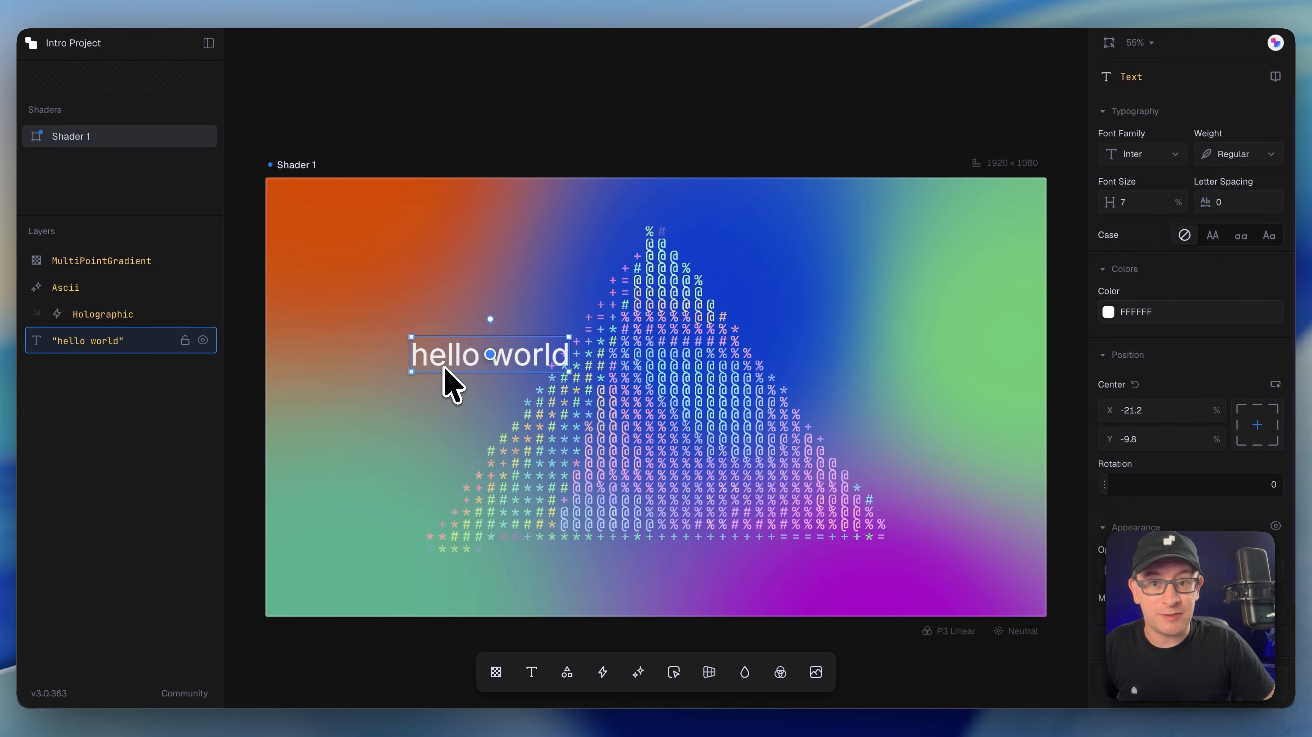
{"action": "left_click_drag", "start_coordinate": [445, 363], "coordinate": [387, 294]}
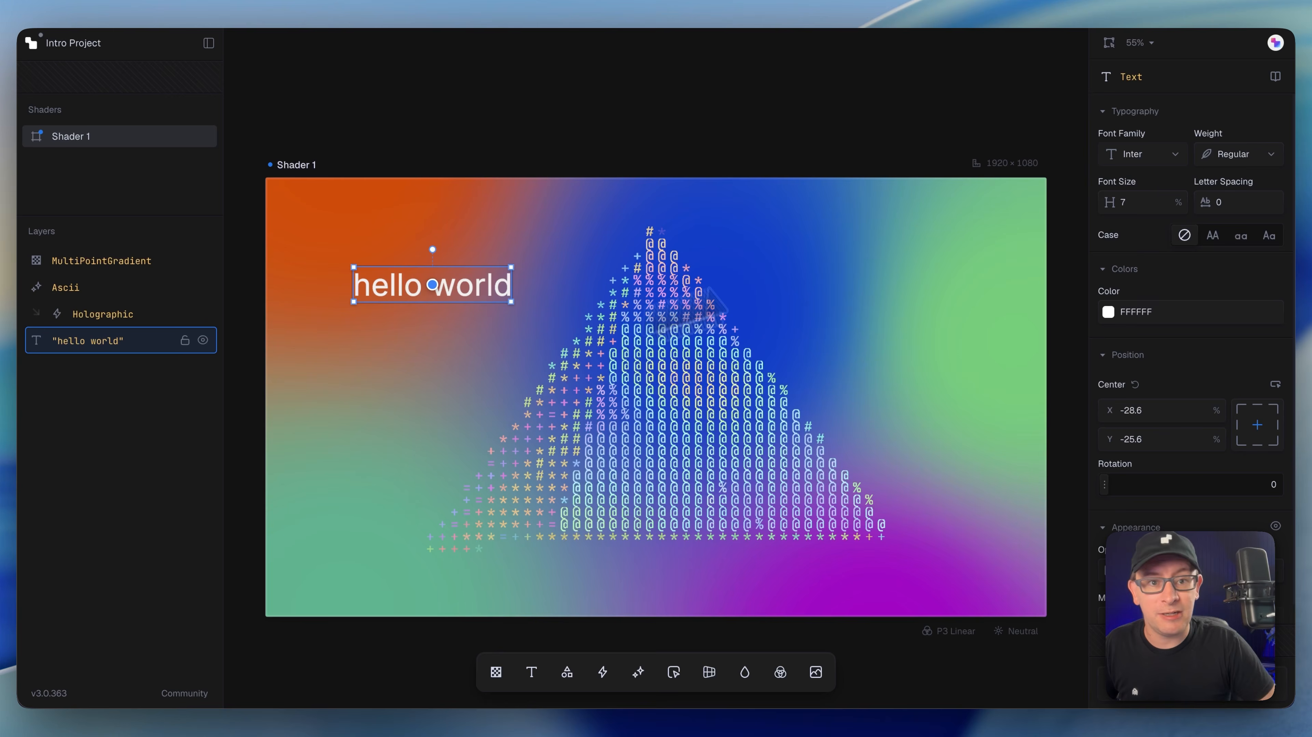
Set the "hello world" text to the Geist font with a letter spacing of -0.045 and a font size of 30.
{"action": "left_click", "coordinate": [1166, 150]}
{"action": "type", "text": "gei"}
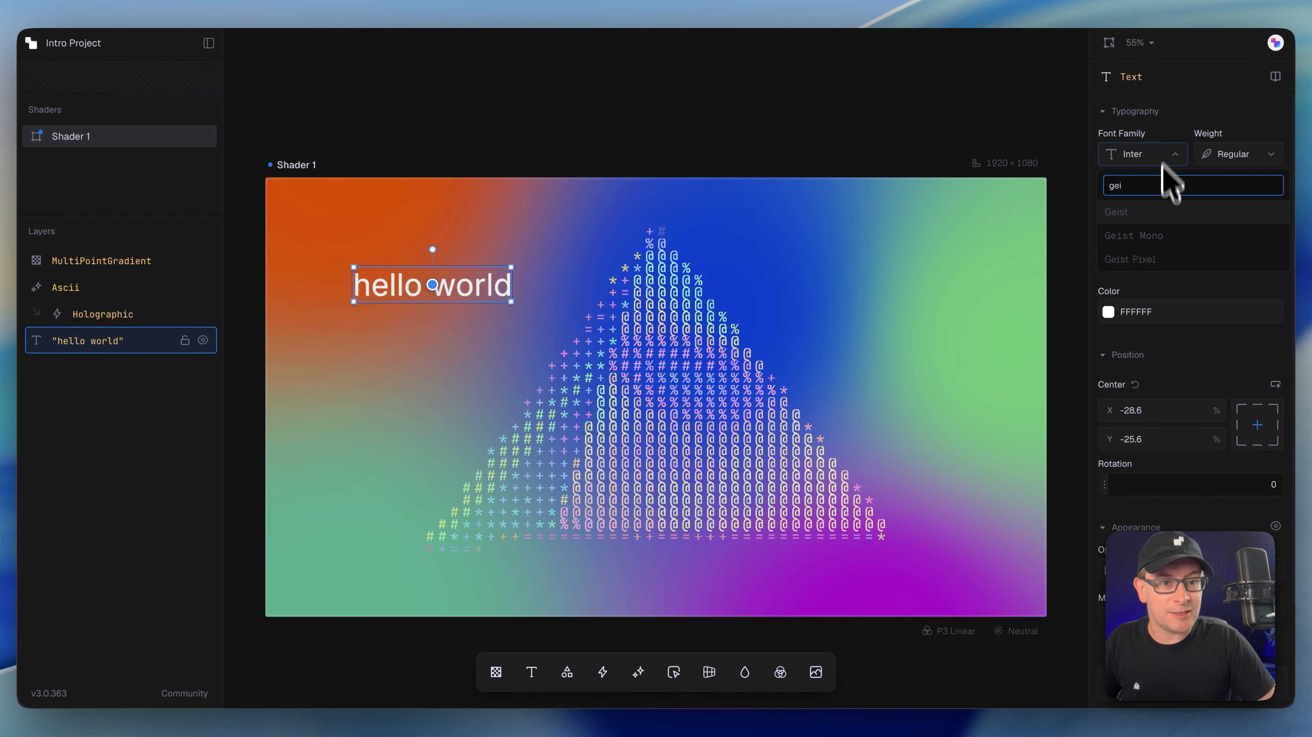
{"action": "left_click", "coordinate": [1164, 214]}
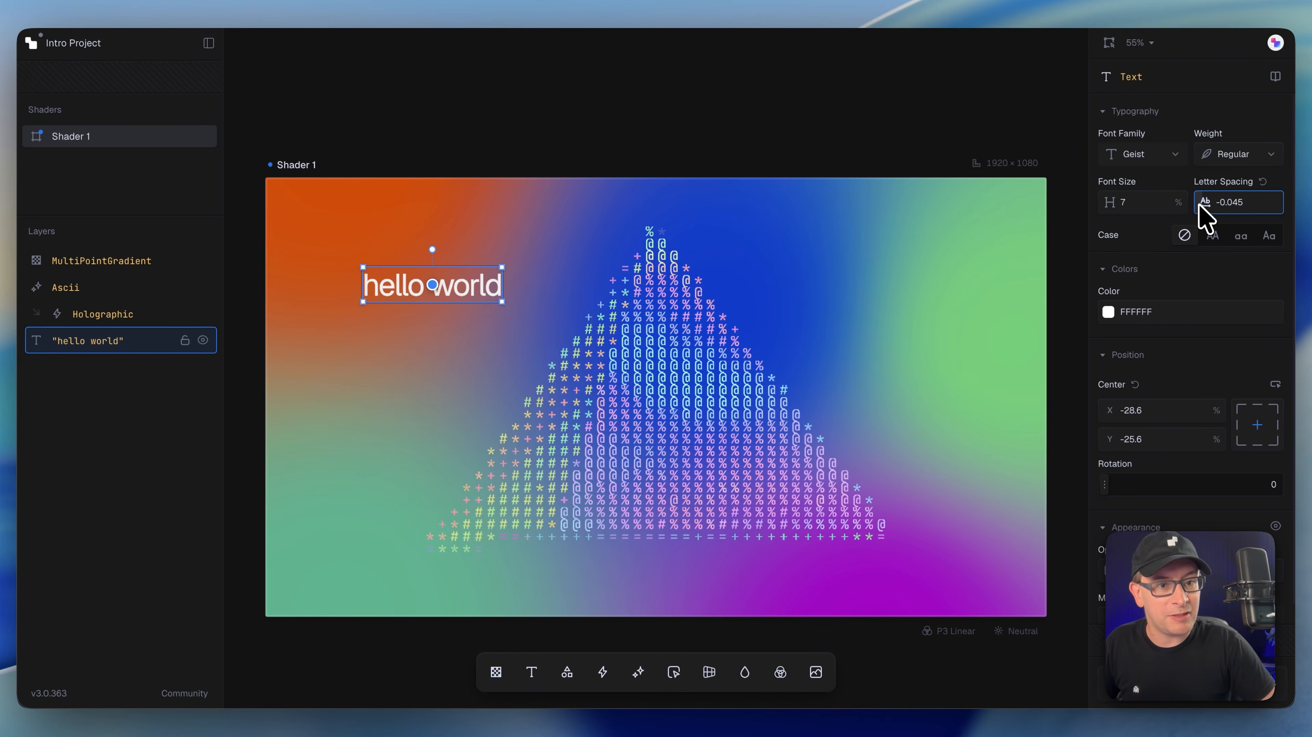
{"action": "left_click_drag", "start_coordinate": [1108, 204], "coordinate": [1125, 202]}
Change the text's font to Geist Pixel at size 34 and center it on the canvas at X 0, Y 0.
{"action": "left_click", "coordinate": [1158, 159]}
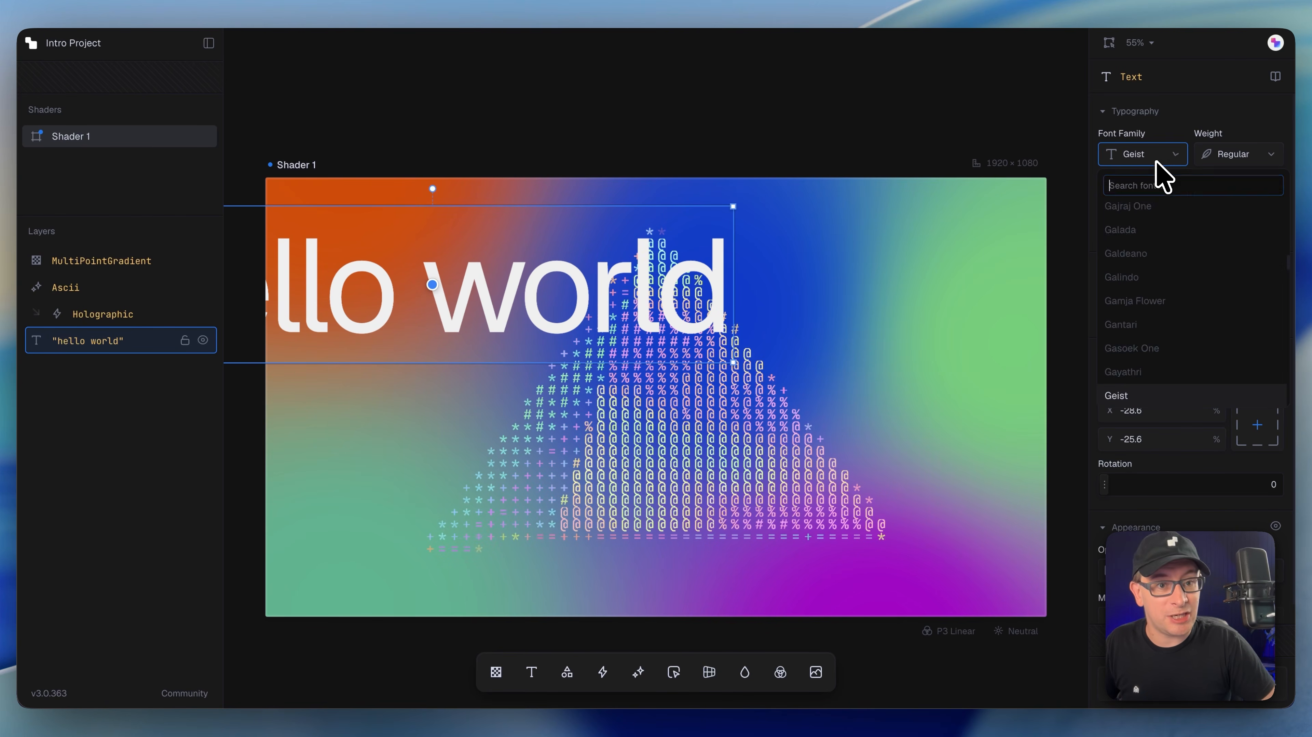
{"action": "type", "text": "geist"}
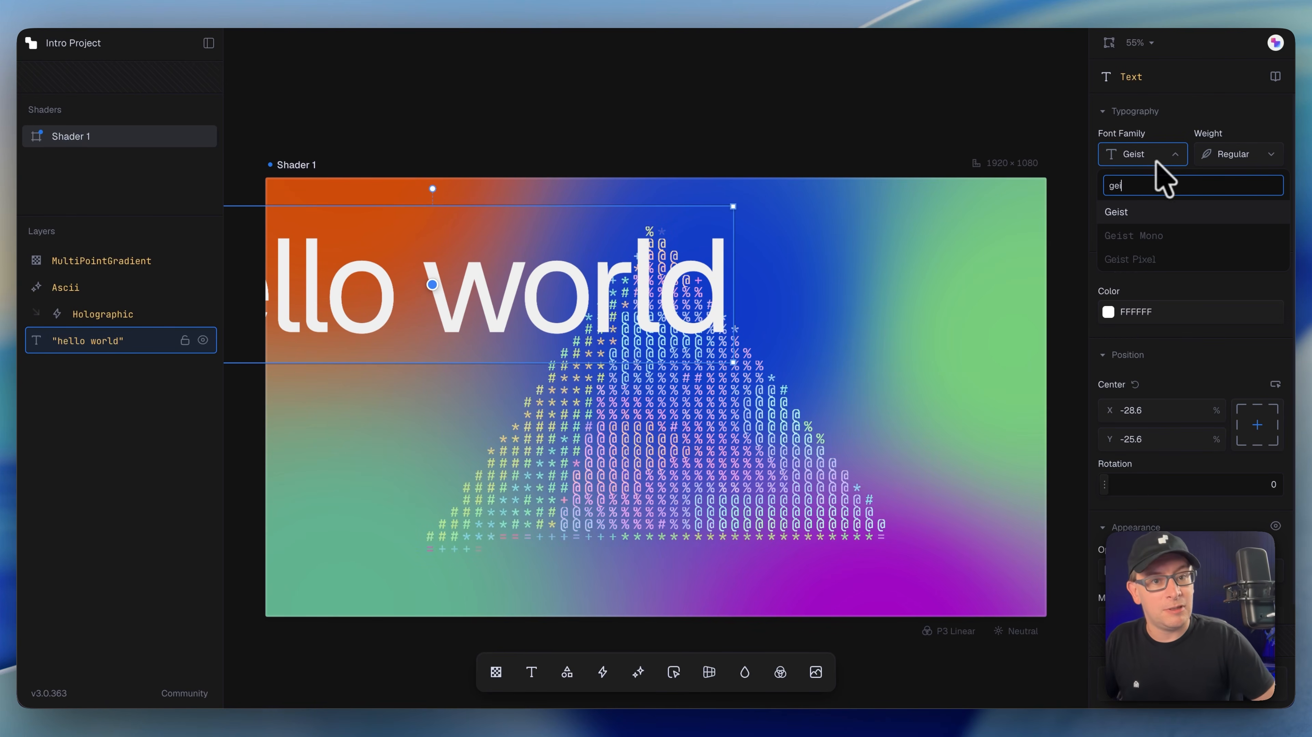
{"action": "left_click", "coordinate": [1145, 273]}
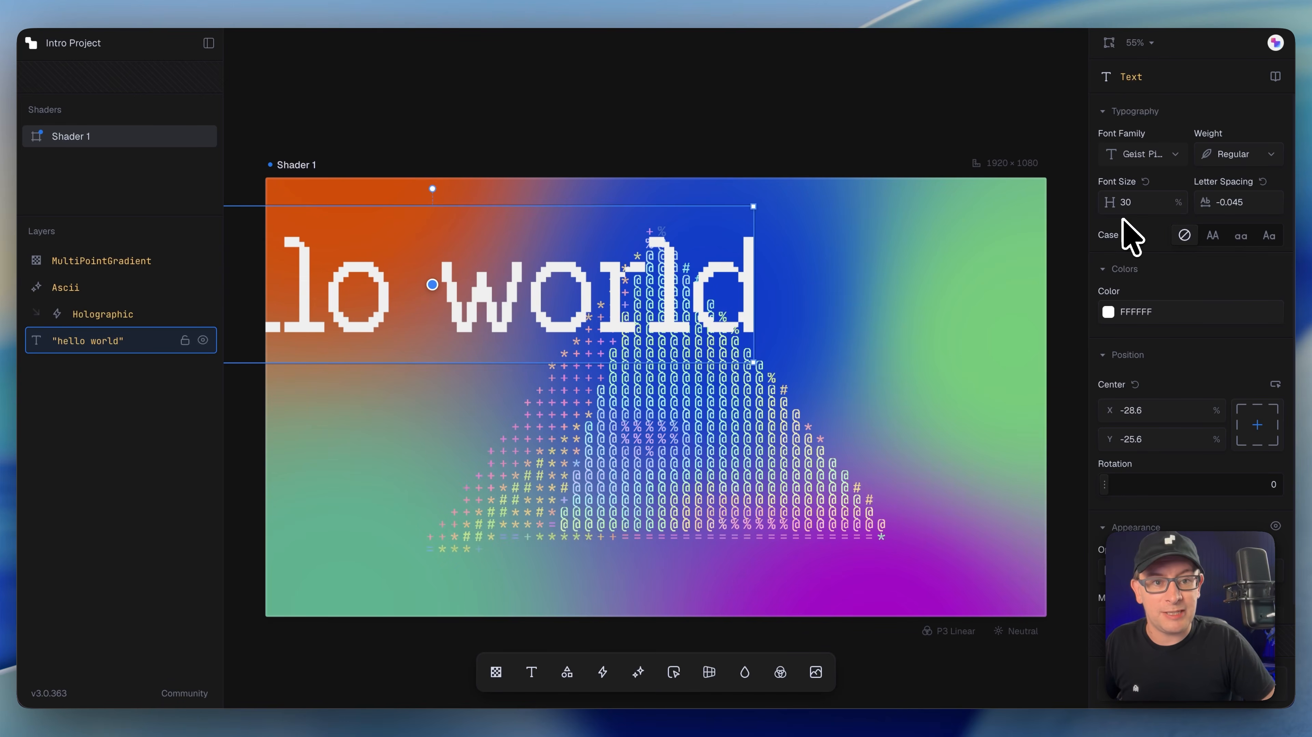
{"action": "left_click_drag", "start_coordinate": [1110, 203], "coordinate": [1109, 204]}
{"action": "left_click_drag", "start_coordinate": [361, 298], "coordinate": [577, 402]}
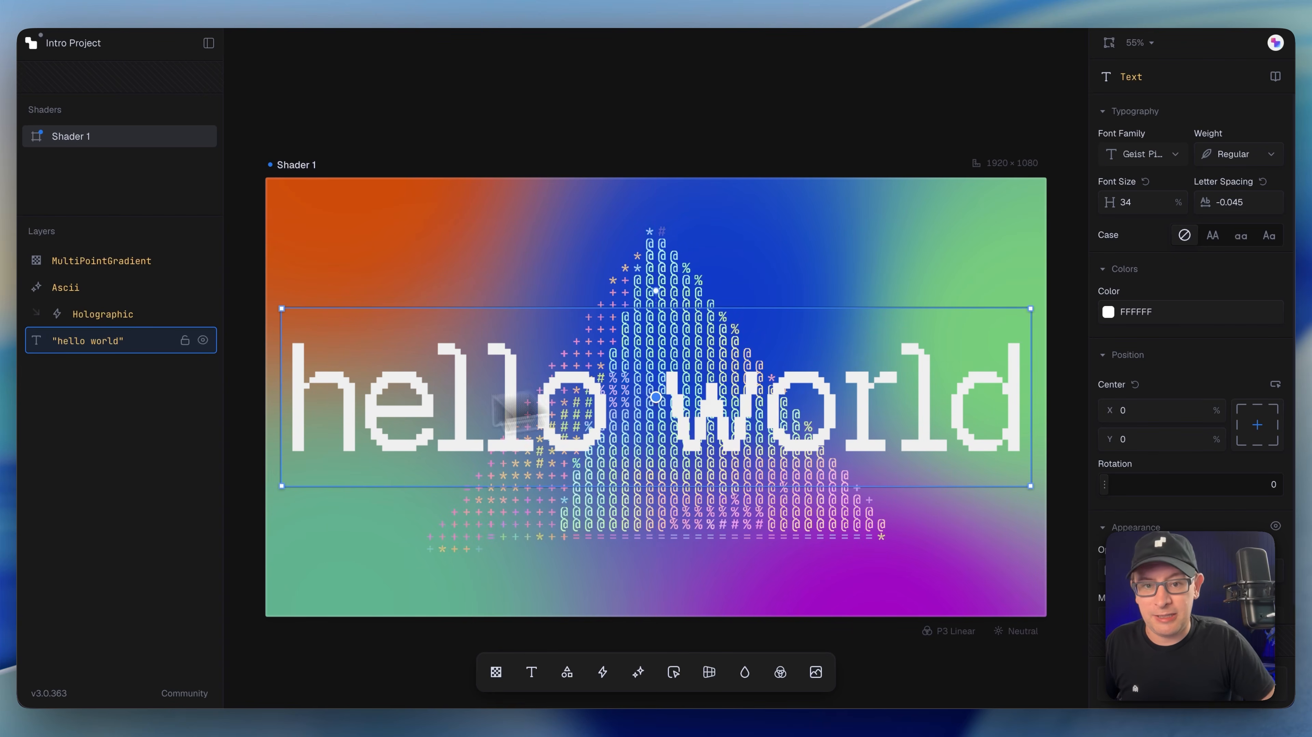
Move the "hello world" layer between the MultiPointGradient and Ascii layers so that the pyramid overlaps the text.
{"action": "left_click", "coordinate": [186, 441]}
{"action": "left_click_drag", "start_coordinate": [98, 341], "coordinate": [139, 279]}
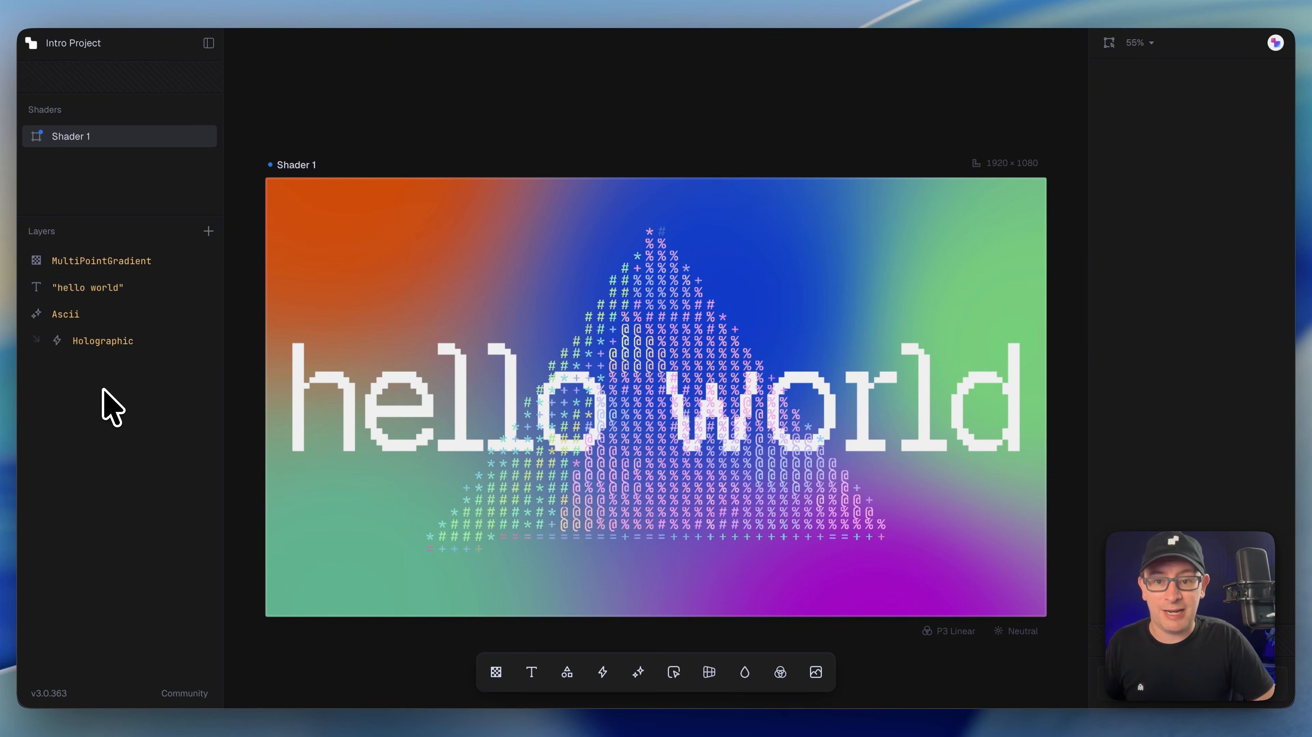
{"action": "left_click", "coordinate": [1137, 43]}
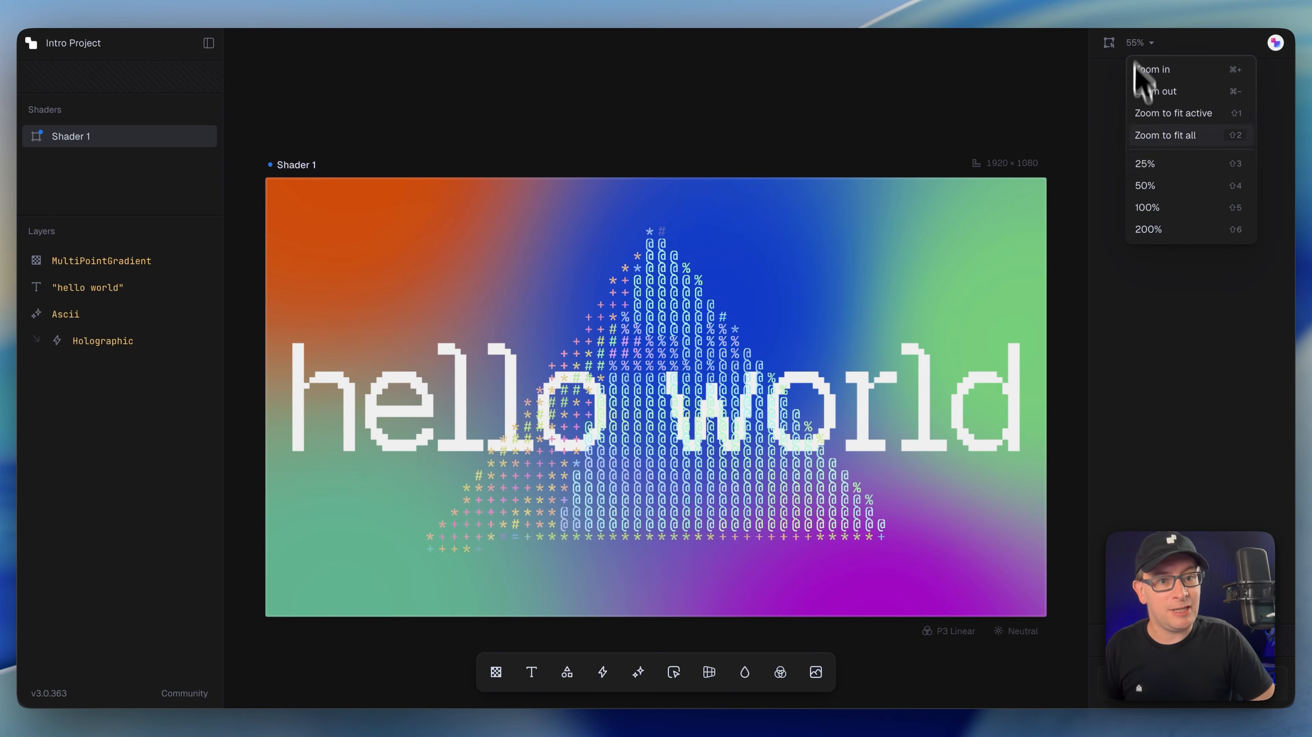
{"action": "left_click", "coordinate": [1167, 218]}
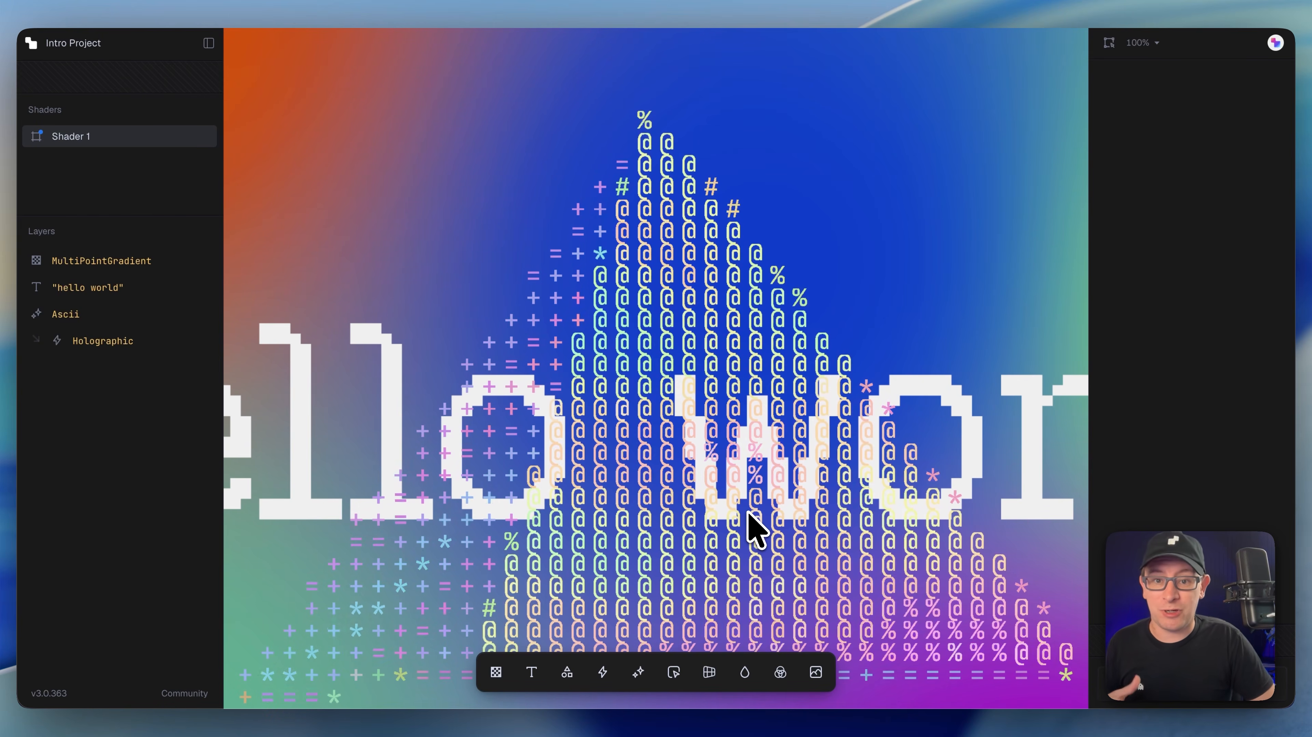
Change the "hello world" text color to the dark navy 0F0F21.
{"action": "left_click", "coordinate": [83, 289]}
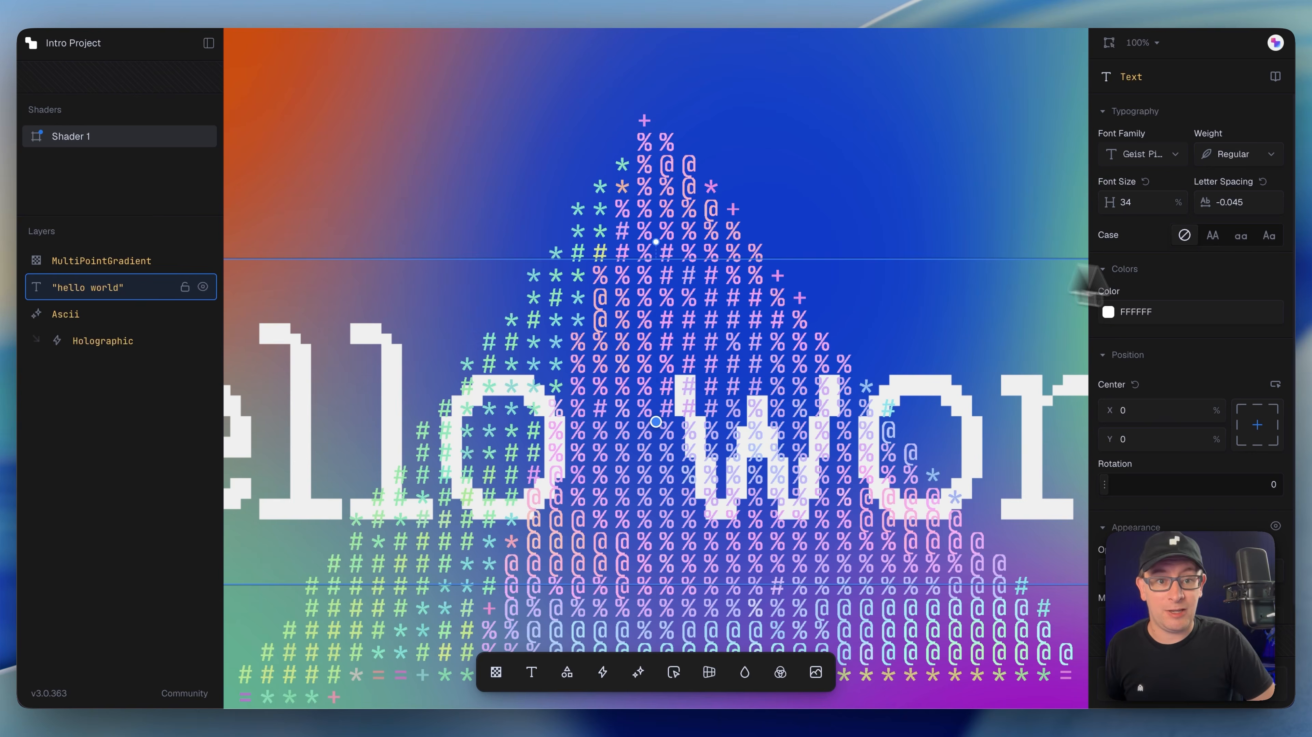
{"action": "left_click", "coordinate": [1109, 310]}
{"action": "left_click_drag", "start_coordinate": [1084, 366], "coordinate": [1103, 393]}
{"action": "left_click_drag", "start_coordinate": [1179, 429], "coordinate": [1114, 402]}
{"action": "left_click", "coordinate": [93, 488]}
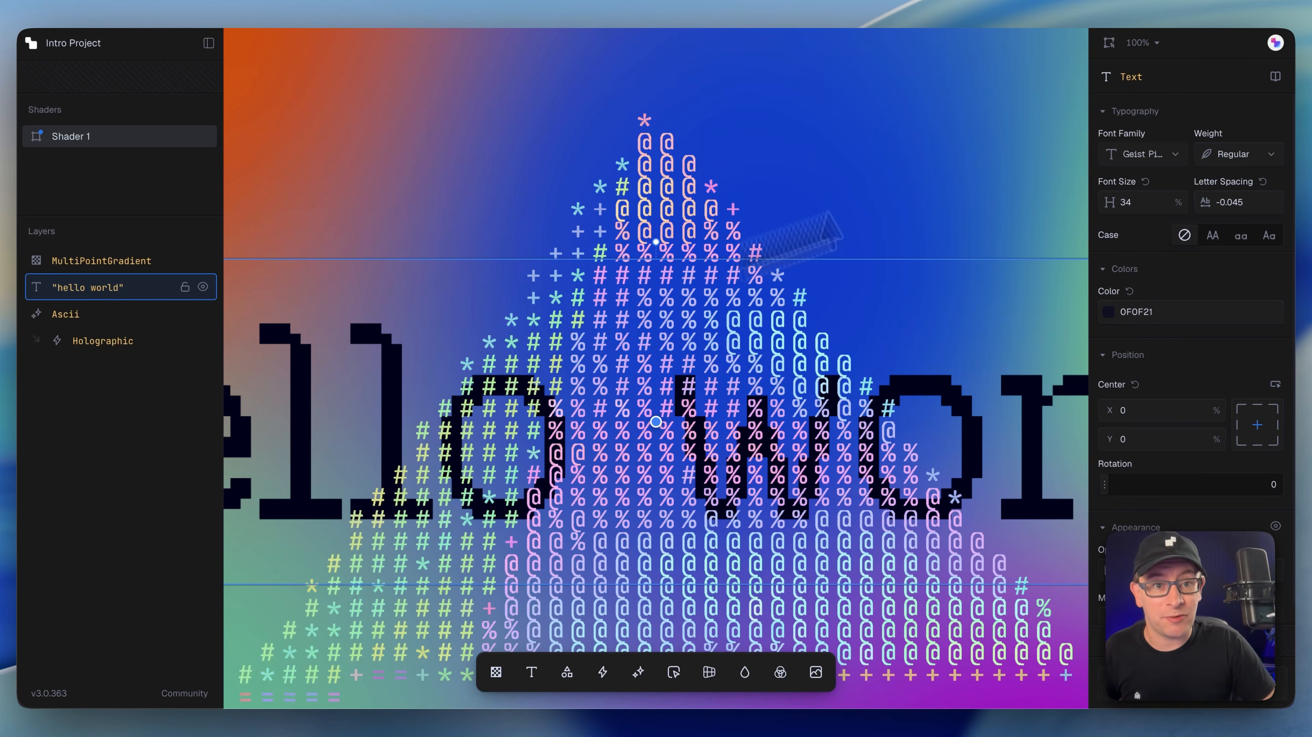
Nest the "hello world" layer inside the Ascii effect, below the Holographic layer.
{"action": "left_click", "coordinate": [1109, 42]}
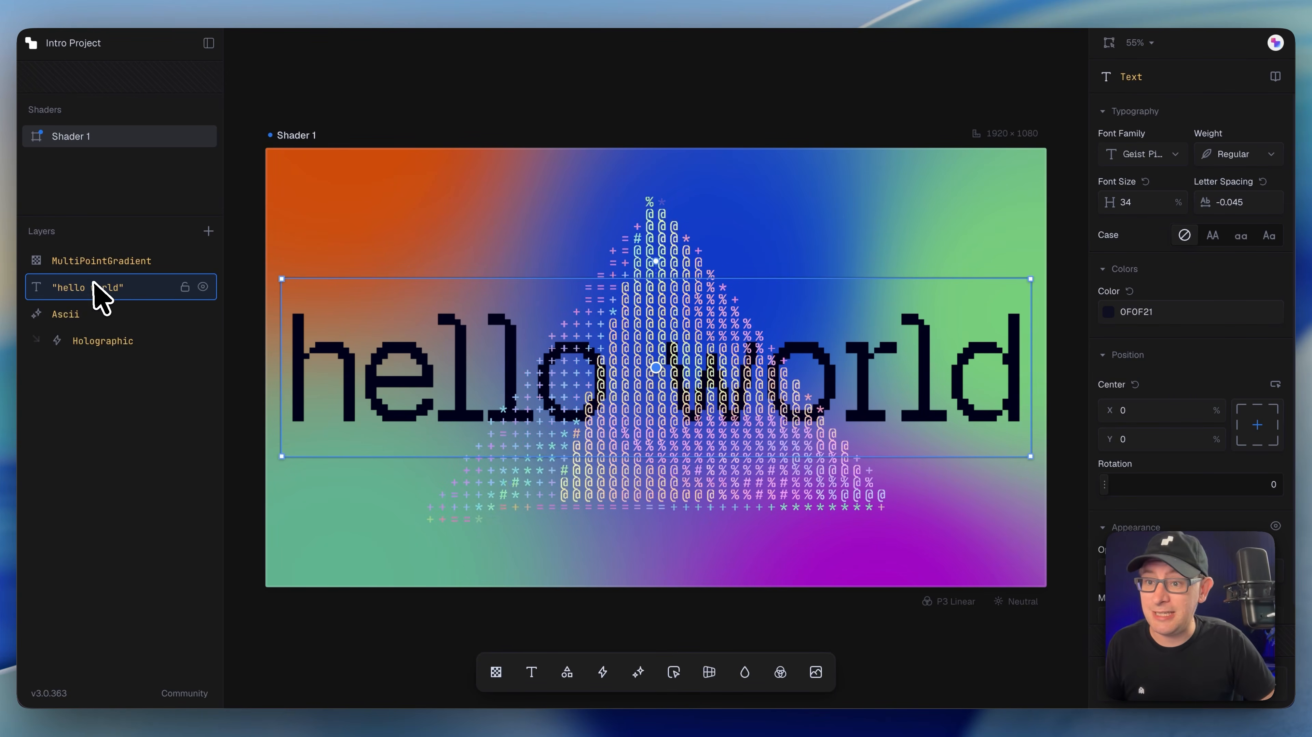
{"action": "left_click_drag", "start_coordinate": [102, 290], "coordinate": [117, 384]}
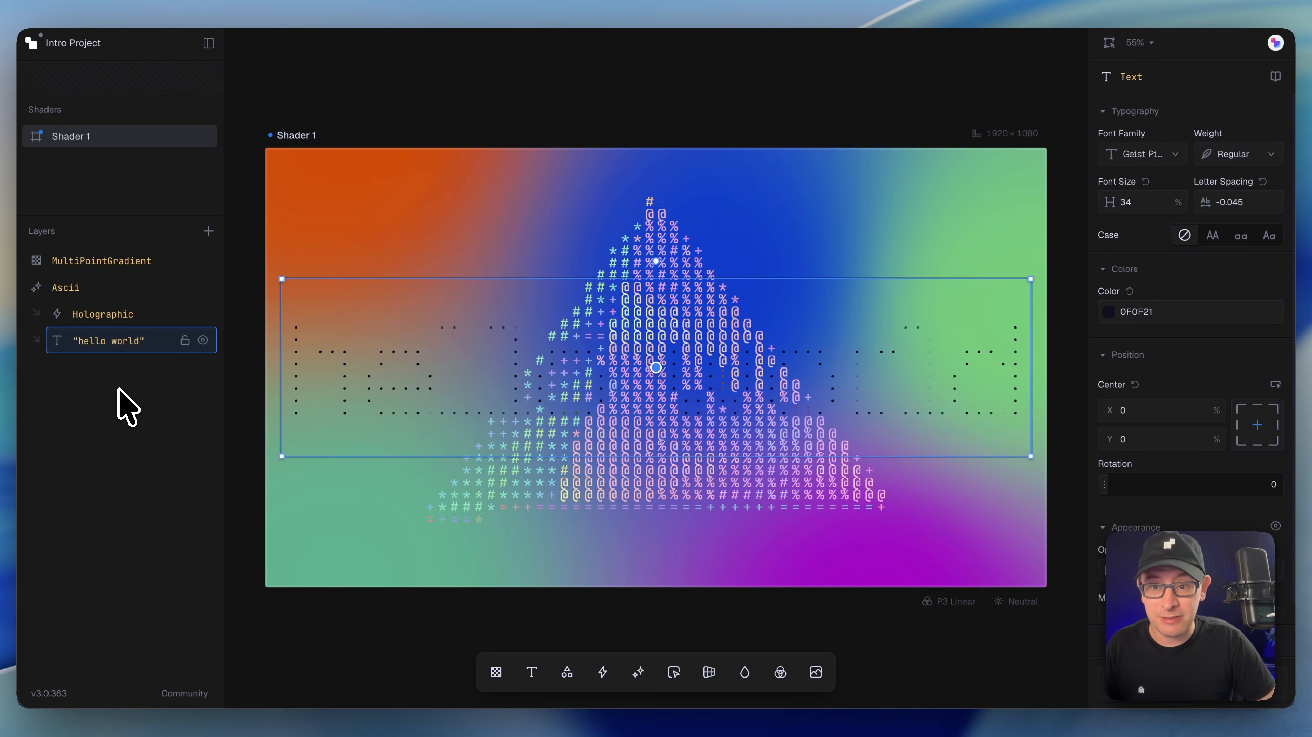
{"action": "left_click", "coordinate": [119, 390]}
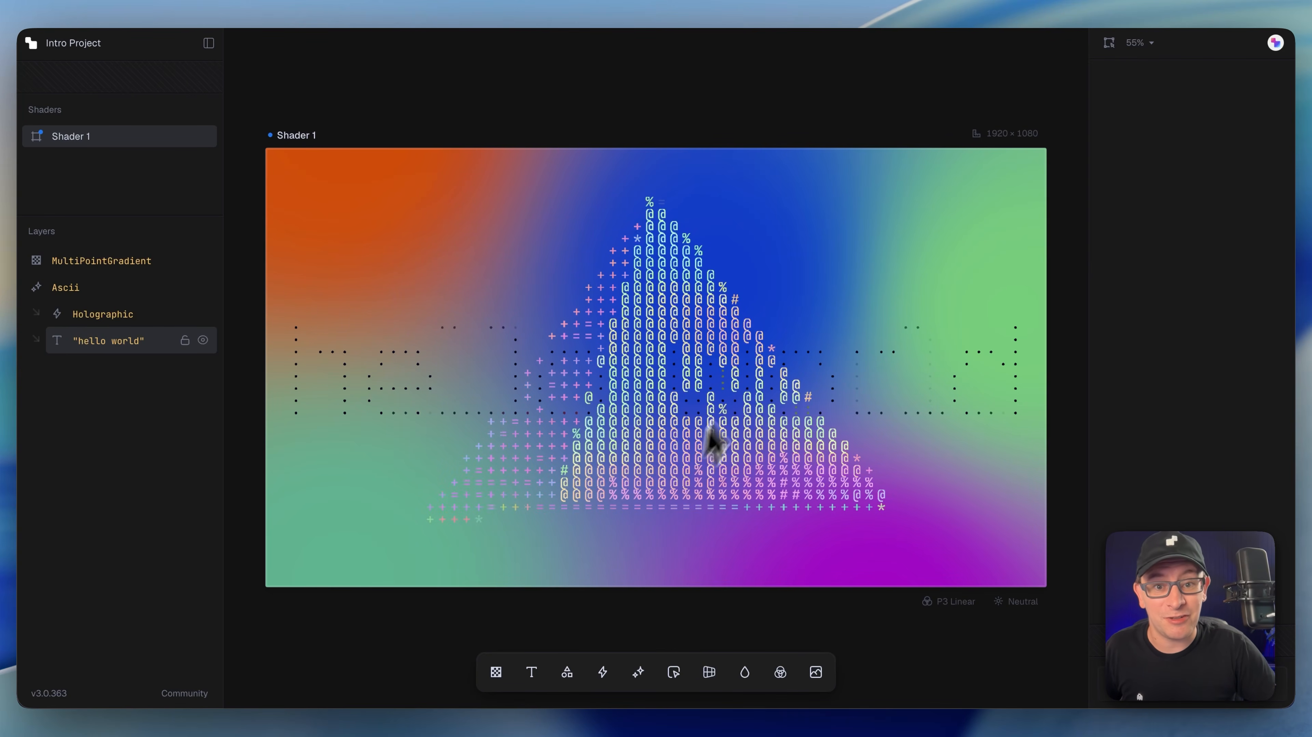
Reduce the Ascii effect's Cell Size to 14 and inspect the finer characters at 100% zoom.
{"action": "left_click", "coordinate": [100, 293]}
{"action": "left_click_drag", "start_coordinate": [1171, 344], "coordinate": [1117, 344]}
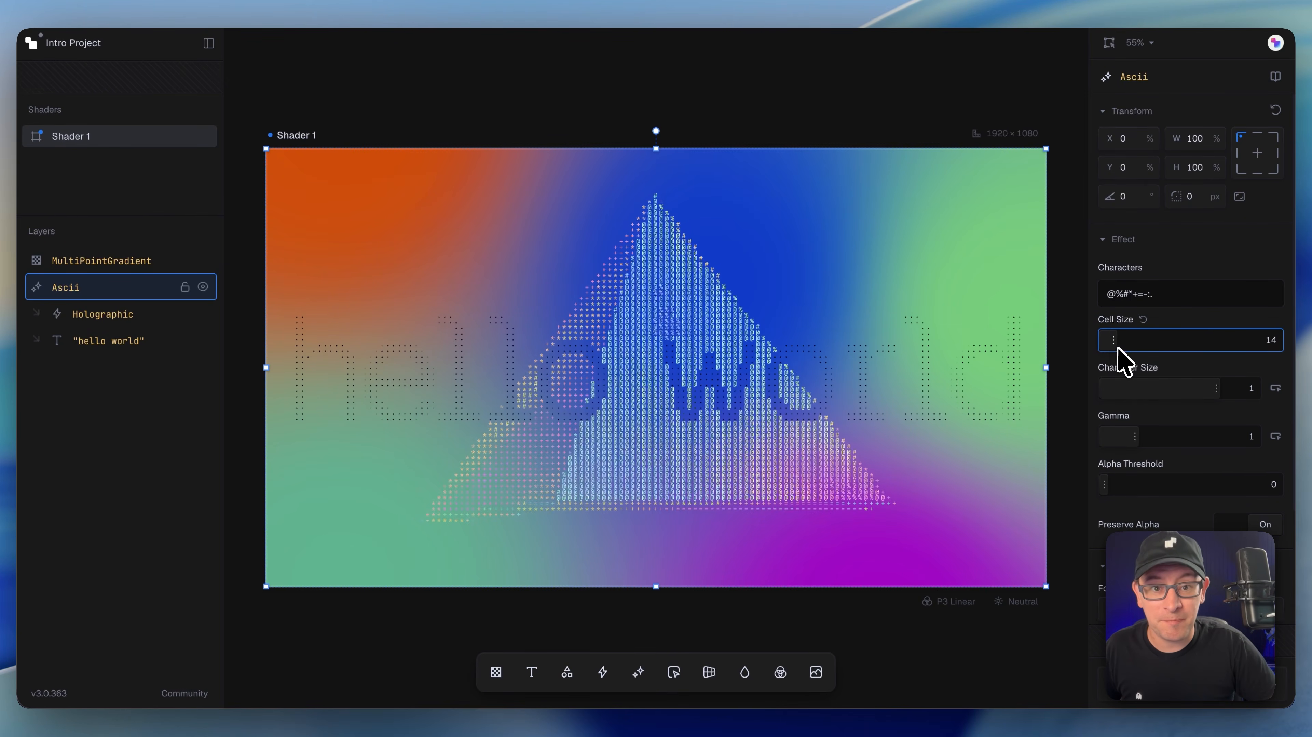
{"action": "left_click", "coordinate": [1144, 43]}
{"action": "left_click", "coordinate": [1158, 206]}
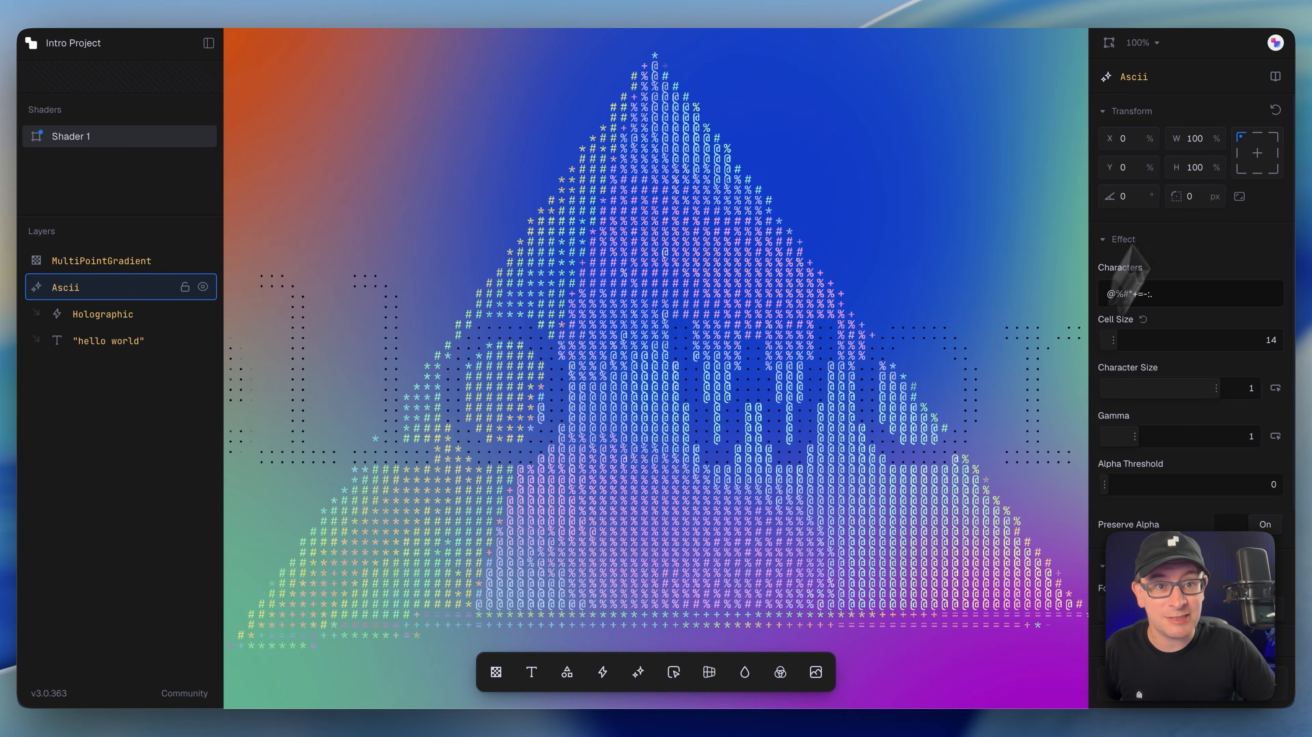
{"action": "left_click", "coordinate": [1107, 43]}
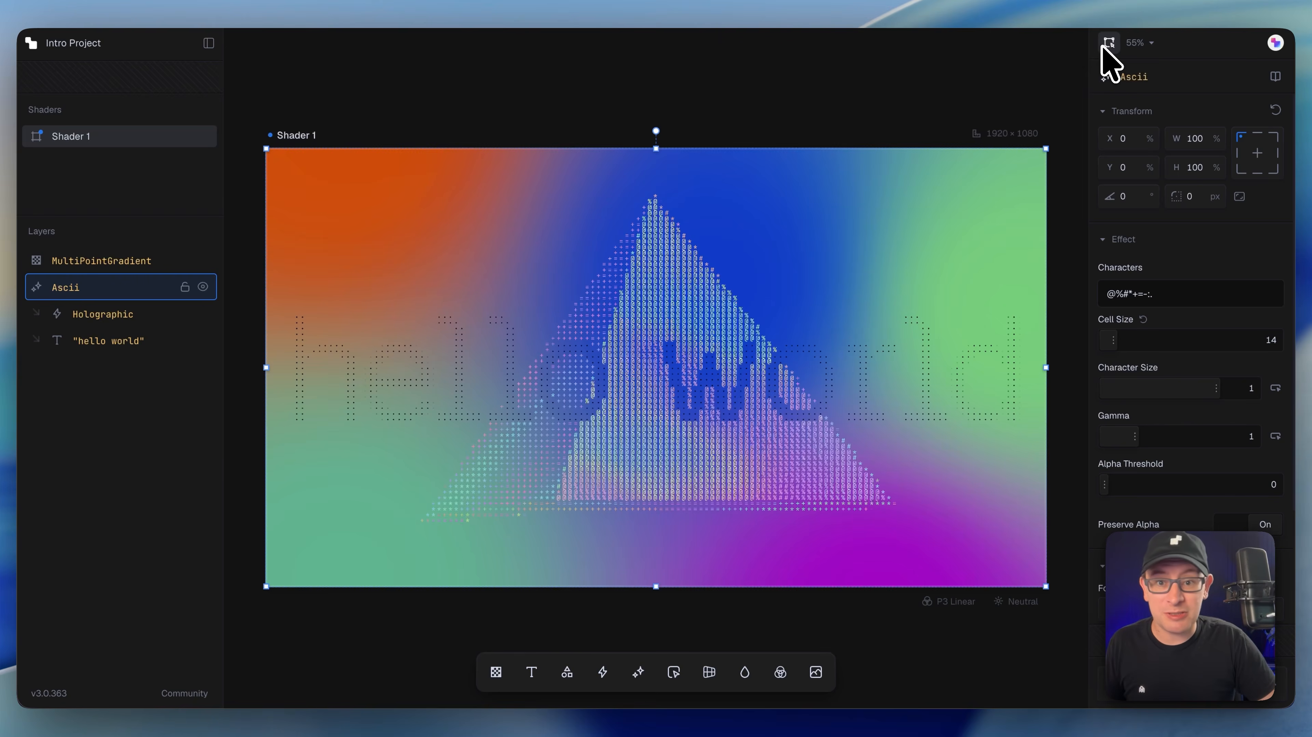
{"action": "left_click", "coordinate": [238, 453]}
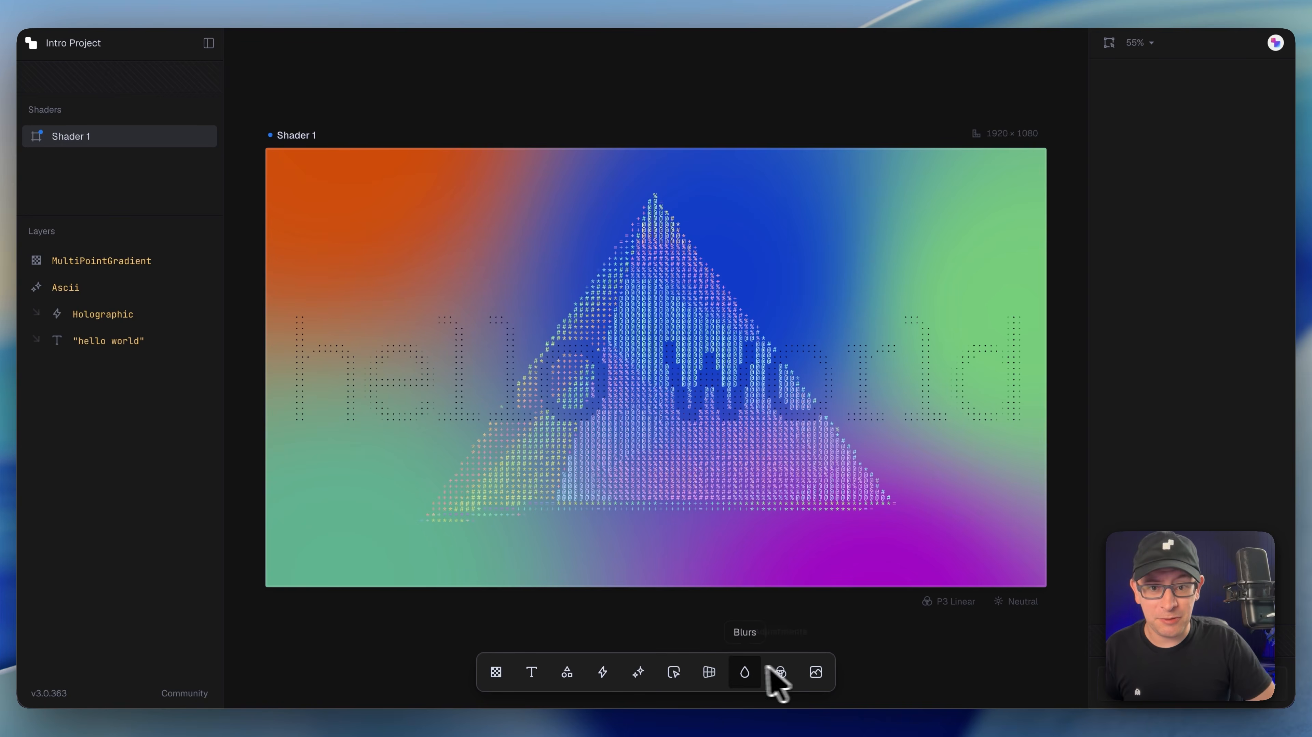
Add a PagePeel distortion with an Amount of 0 and nest the Ascii group inside it.
{"action": "left_click", "coordinate": [718, 673]}
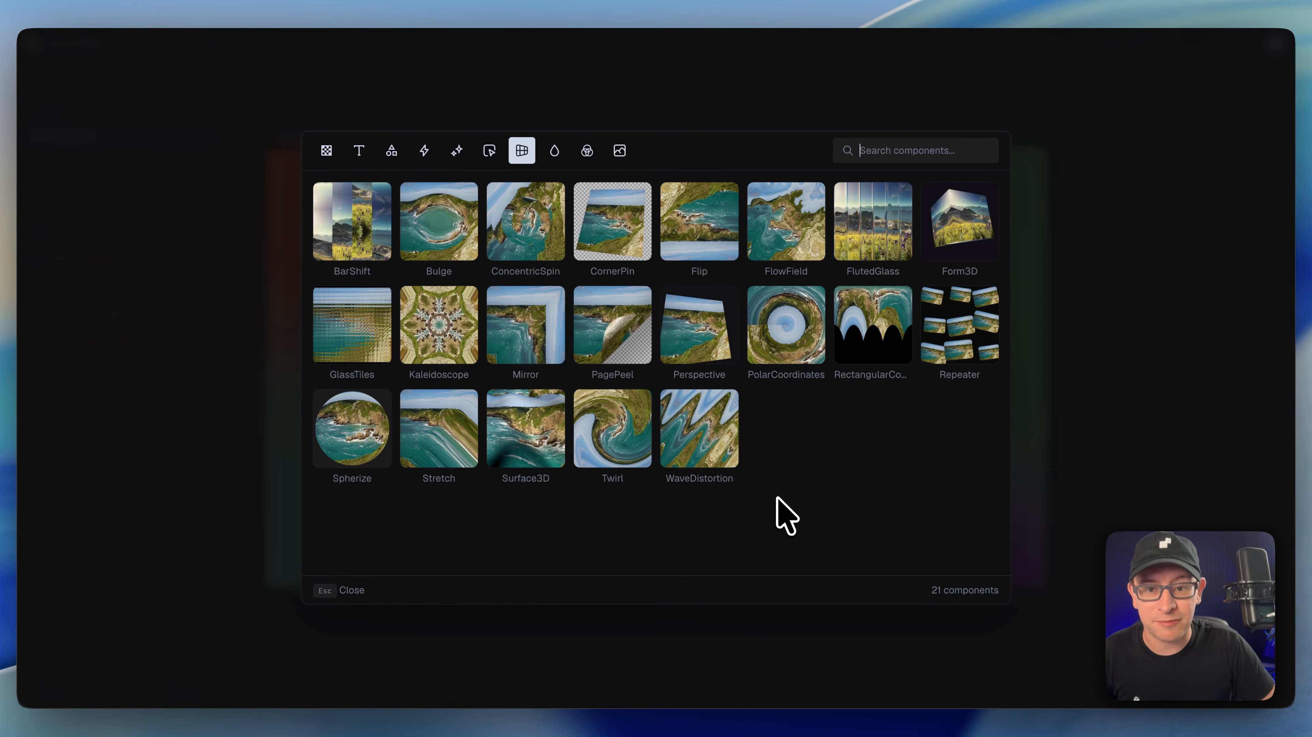
{"action": "left_click", "coordinate": [602, 341]}
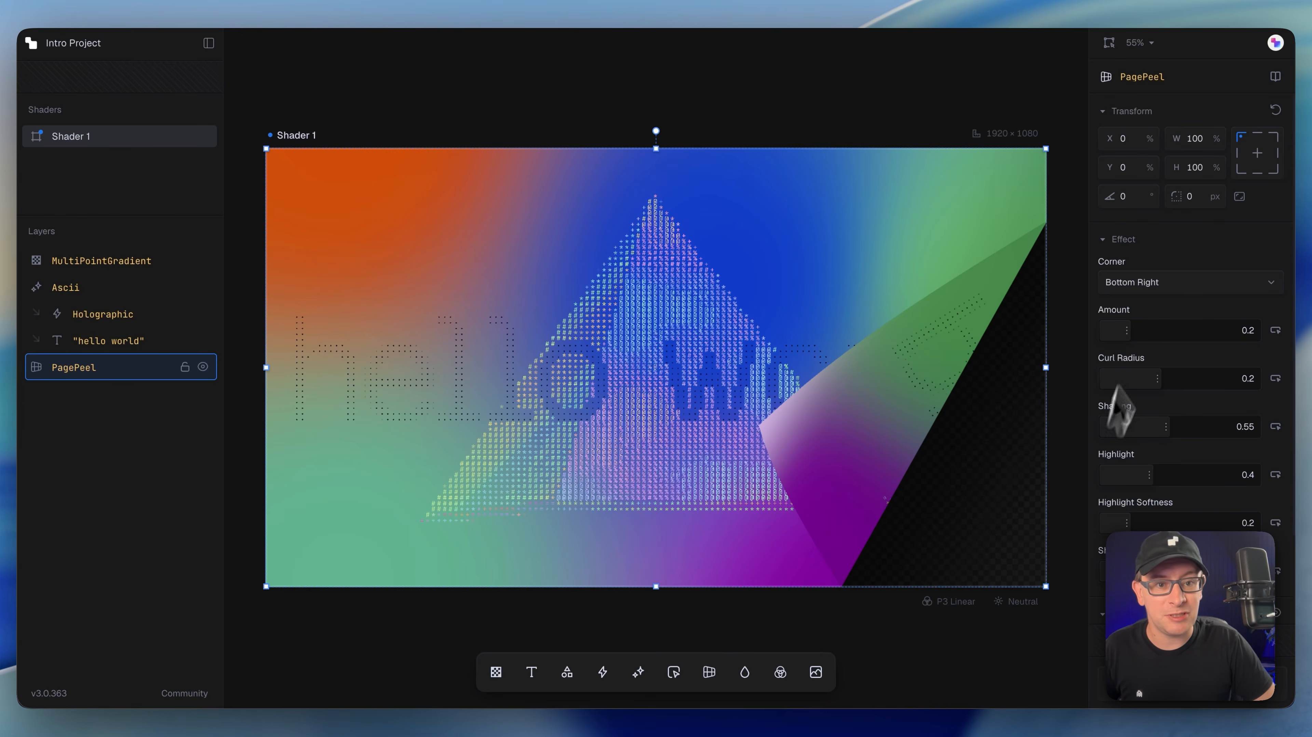
{"action": "mouse_move", "coordinate": [1115, 329]}
{"action": "left_mouse_down"}
{"action": "mouse_move", "coordinate": [1196, 331]}
{"action": "mouse_move", "coordinate": [1104, 333]}
{"action": "left_mouse_up"}
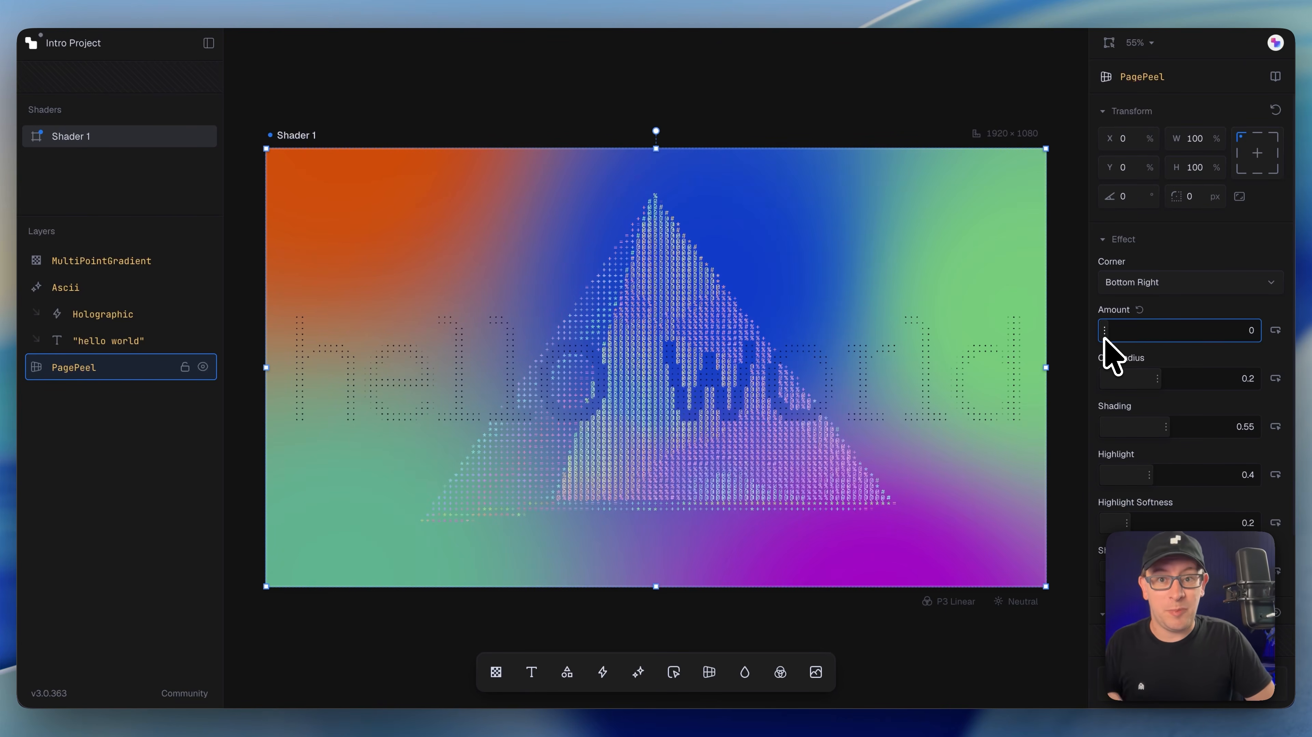
{"action": "left_click_drag", "start_coordinate": [82, 288], "coordinate": [91, 368]}
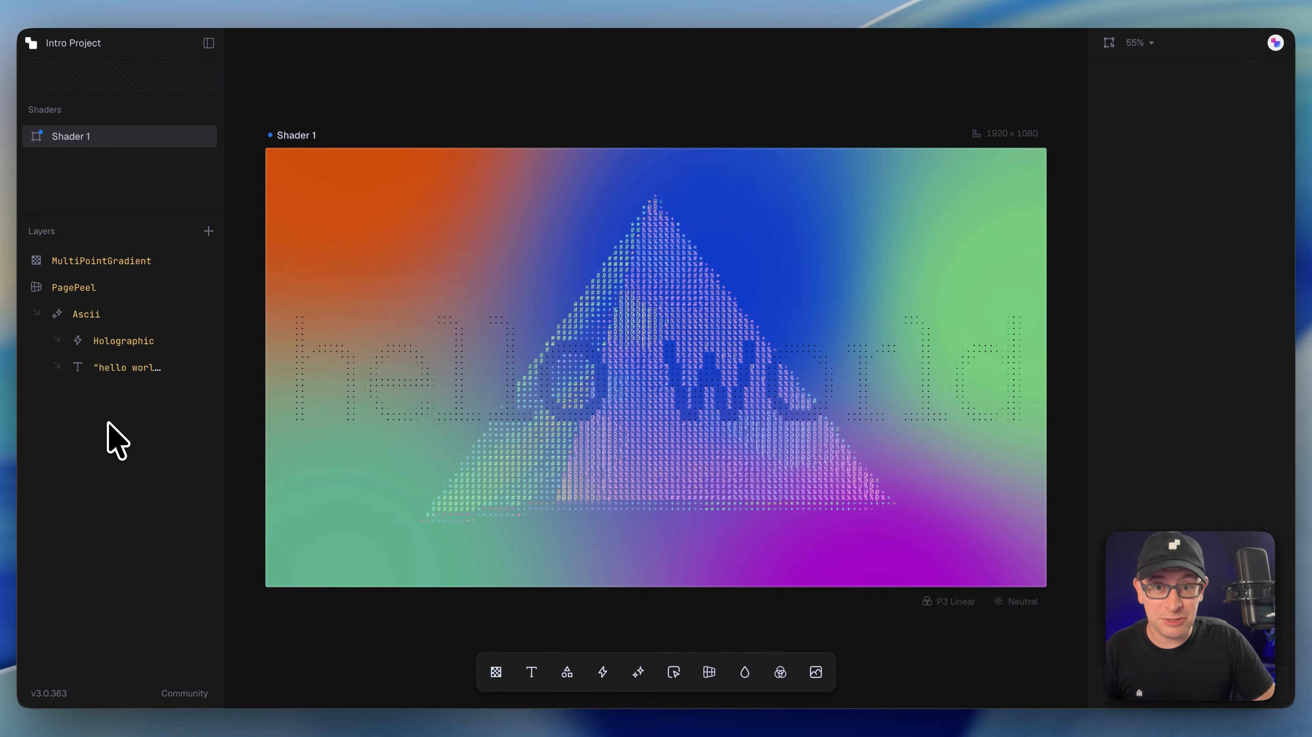
Set the PagePeel layer's Amount to 0.3.
{"action": "left_click", "coordinate": [95, 287]}
{"action": "left_click_drag", "start_coordinate": [1096, 326], "coordinate": [1142, 327]}
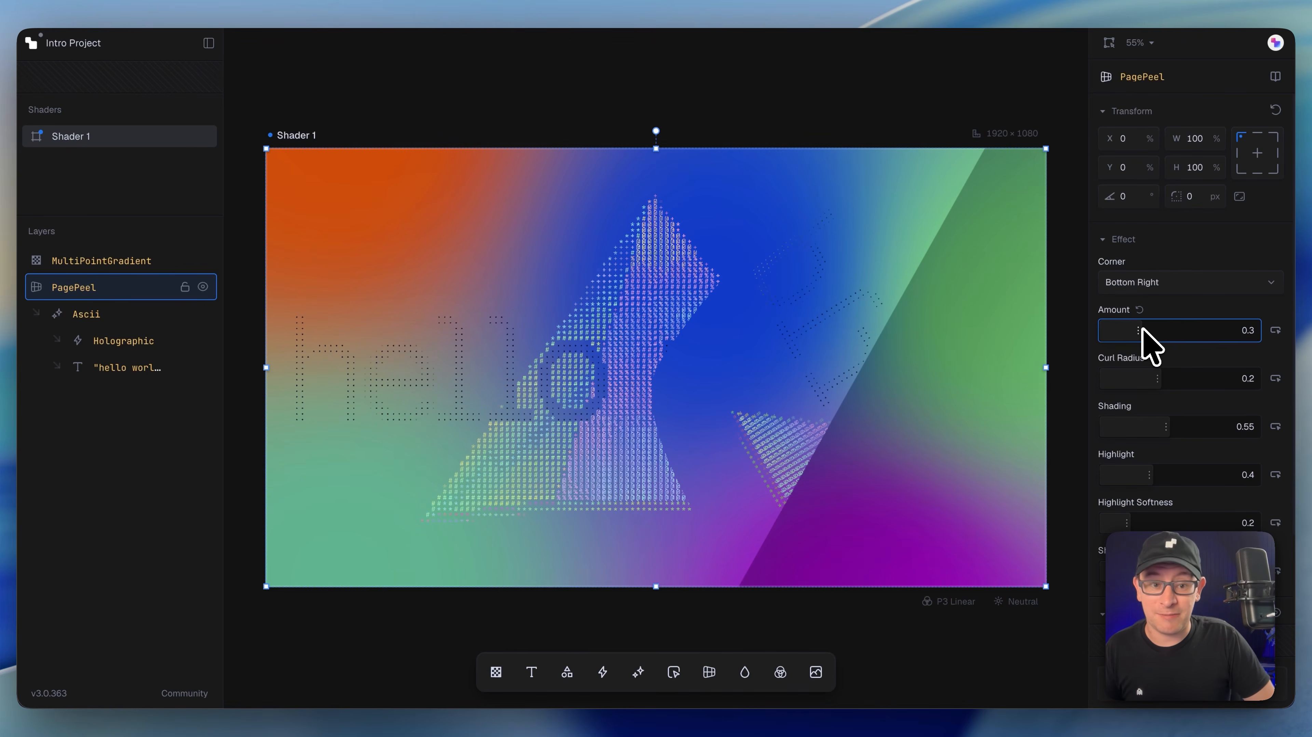
Open the export code for Shader 1, examine the React component nesting and PagePeel's amount property, and close the export.
{"action": "left_click", "coordinate": [1229, 681]}
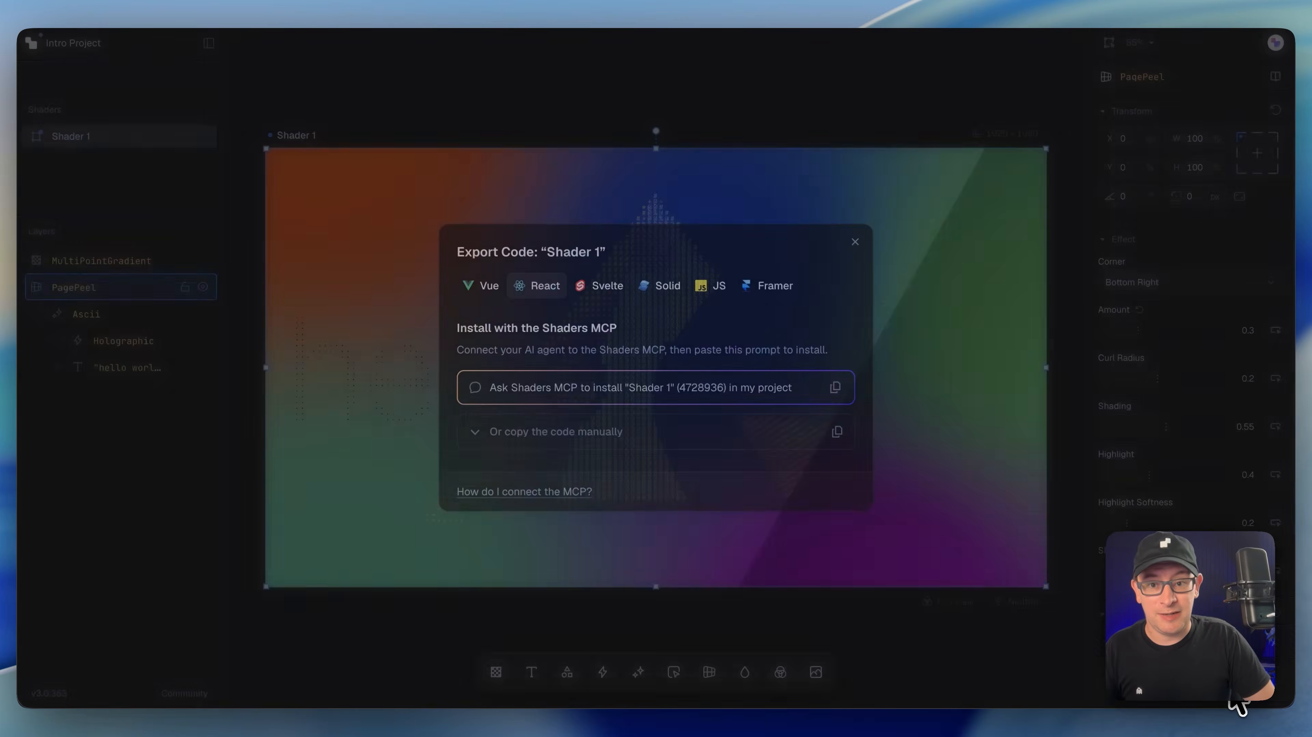
{"action": "left_click", "coordinate": [732, 444]}
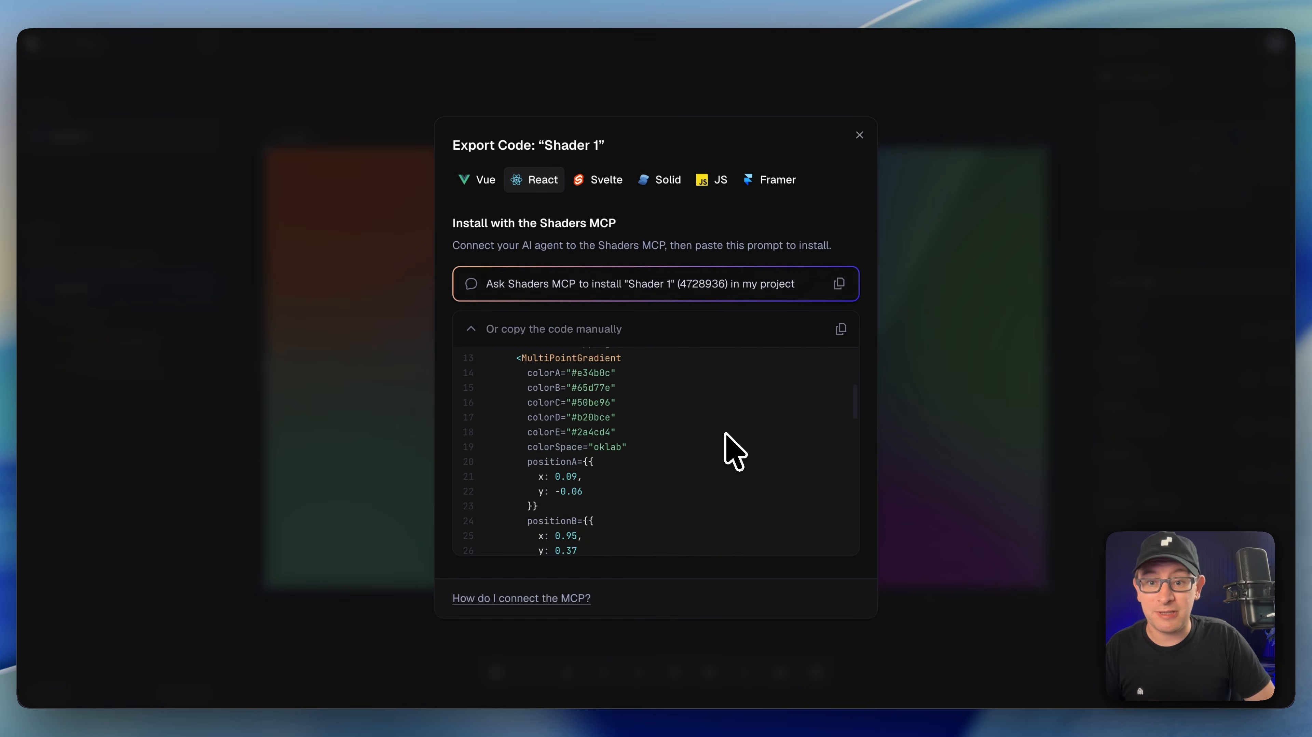
{"action": "scroll", "coordinate": [732, 451], "scroll_direction": "down", "scroll_amount": 10}
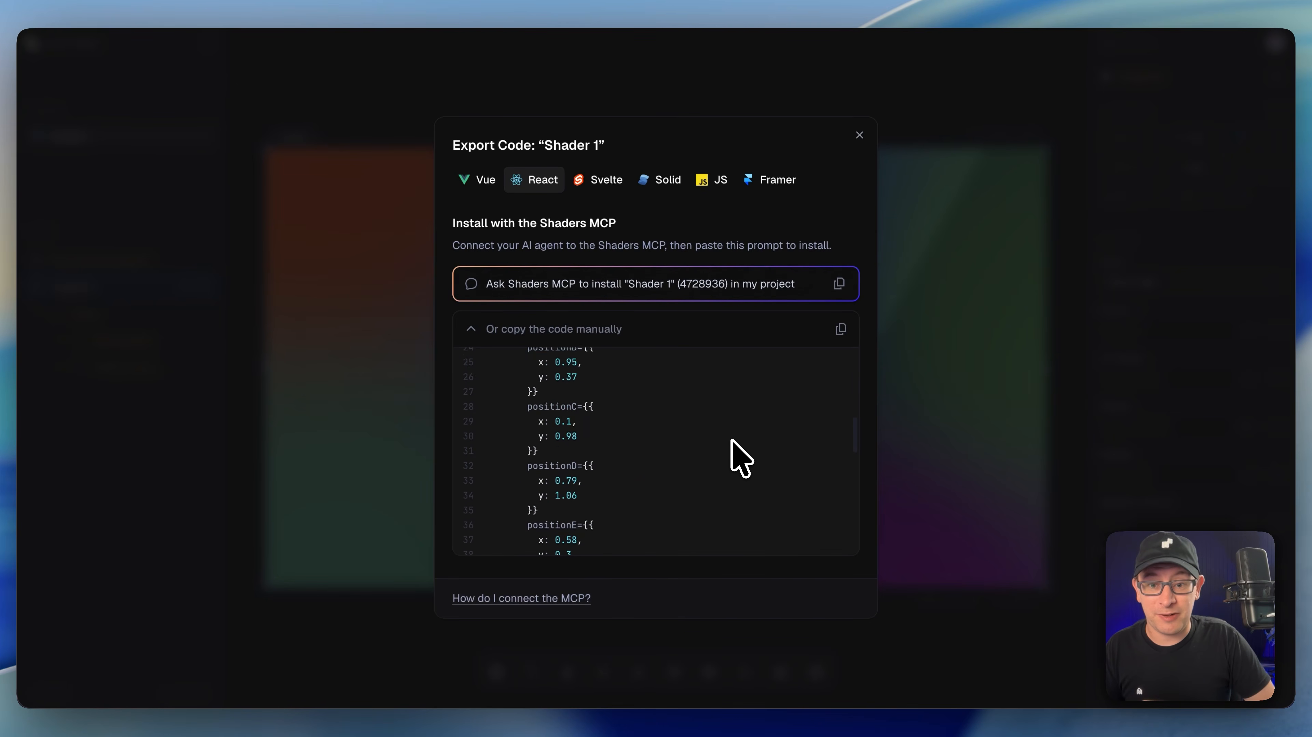
{"action": "scroll", "coordinate": [680, 459], "scroll_direction": "up", "scroll_amount": 6}
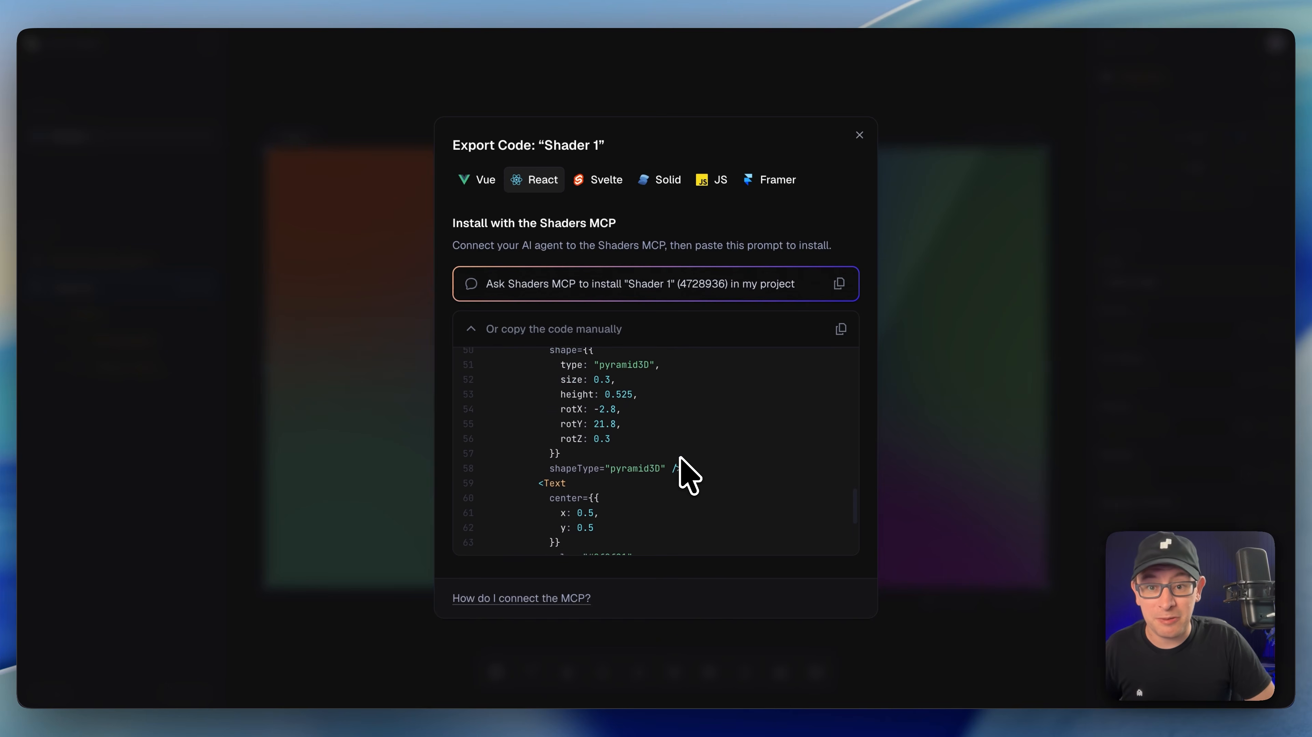
{"action": "scroll", "coordinate": [679, 465], "scroll_direction": "down", "scroll_amount": 4}
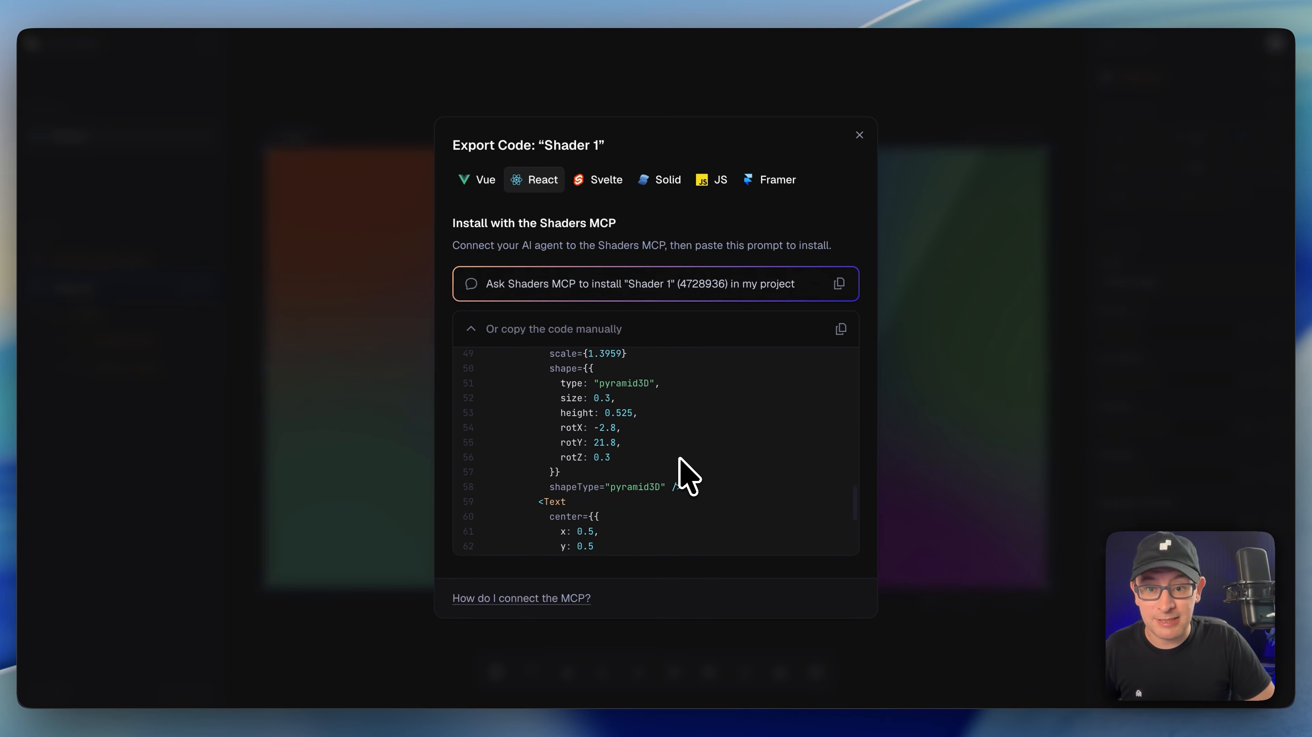
{"action": "scroll", "coordinate": [679, 464], "scroll_direction": "up", "scroll_amount": 7}
{"action": "scroll", "coordinate": [678, 459], "scroll_direction": "down", "scroll_amount": 1}
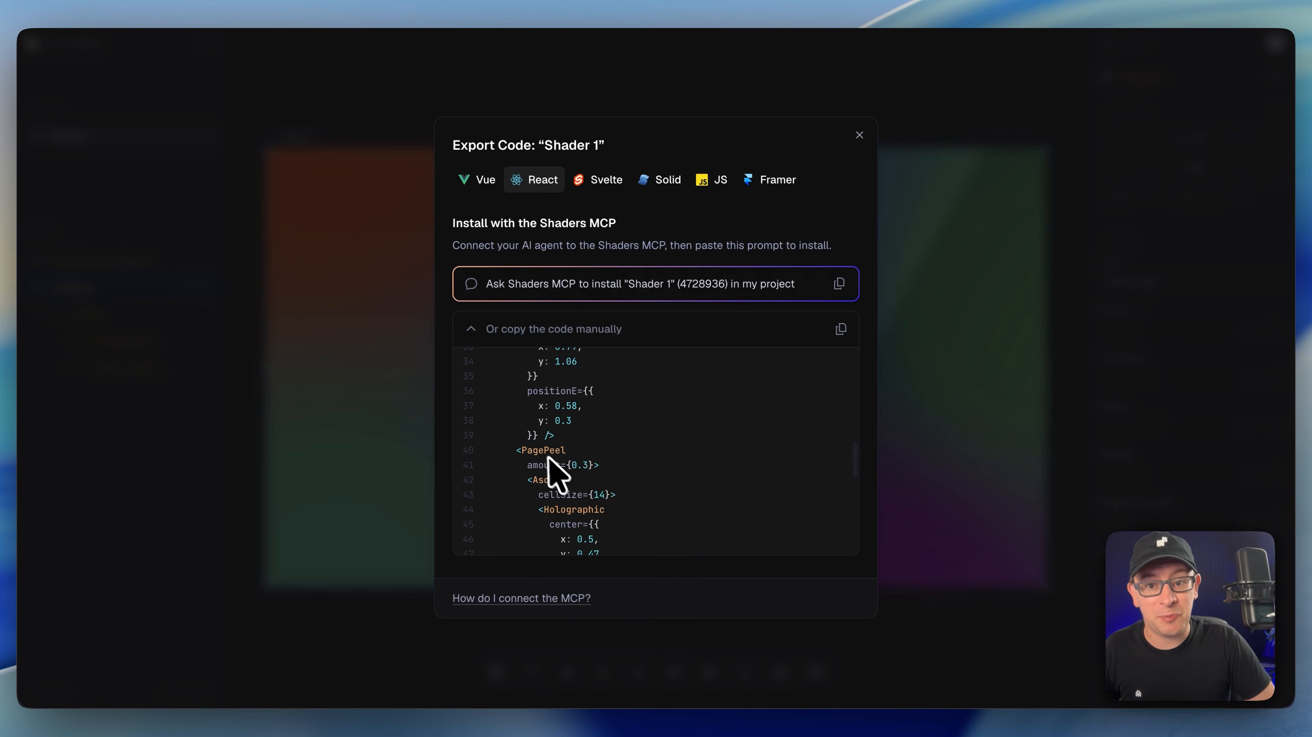
{"action": "left_click_drag", "start_coordinate": [527, 464], "coordinate": [593, 465]}
{"action": "left_click", "coordinate": [595, 467]}
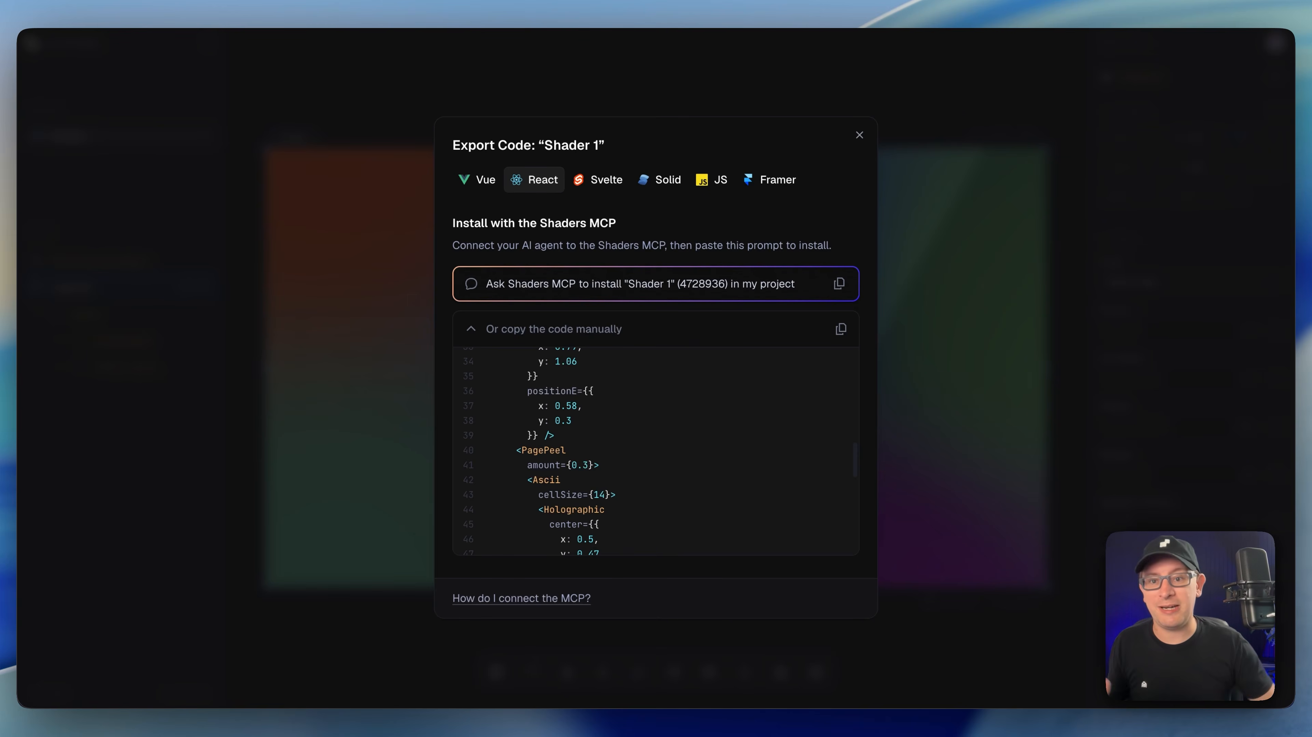
{"action": "left_click", "coordinate": [350, 447]}
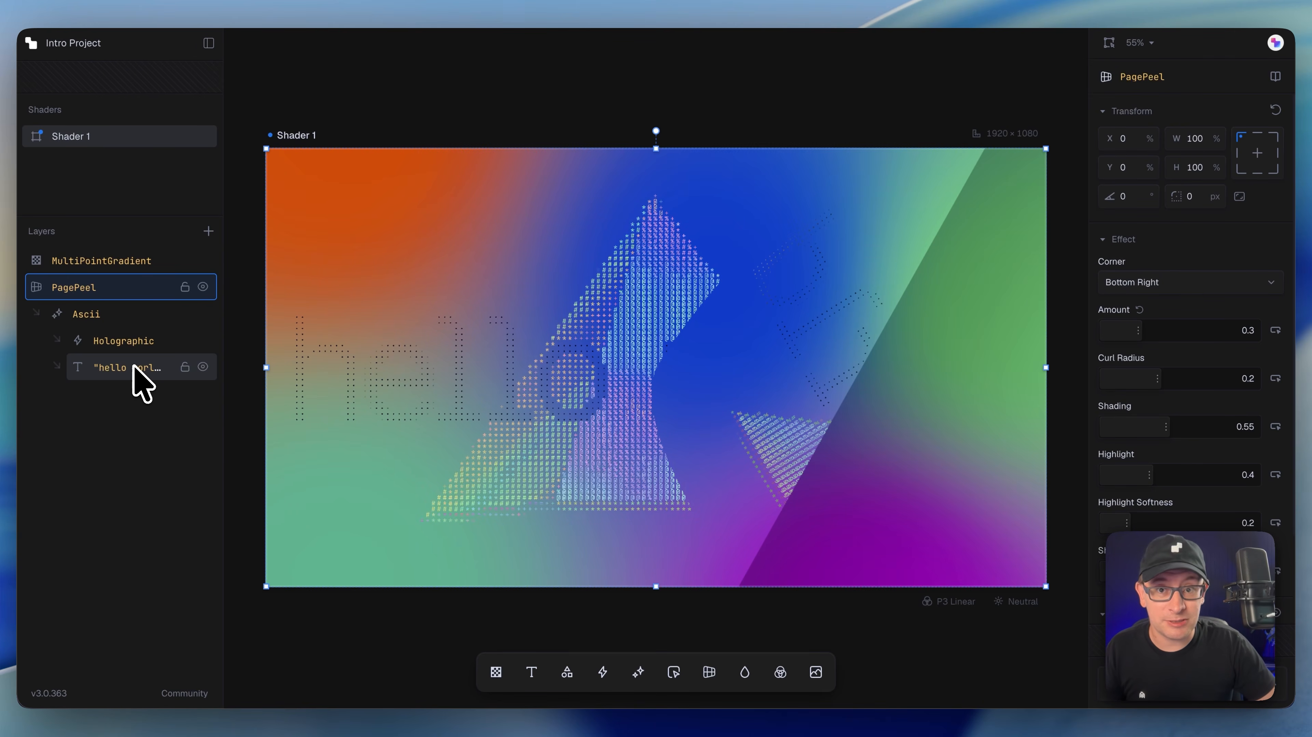
Reopen Shader 1's React export code, examine the Text component's text property, then close the export and deselect the PagePeel layer.
{"action": "left_click", "coordinate": [1233, 695]}
{"action": "left_click", "coordinate": [597, 433]}
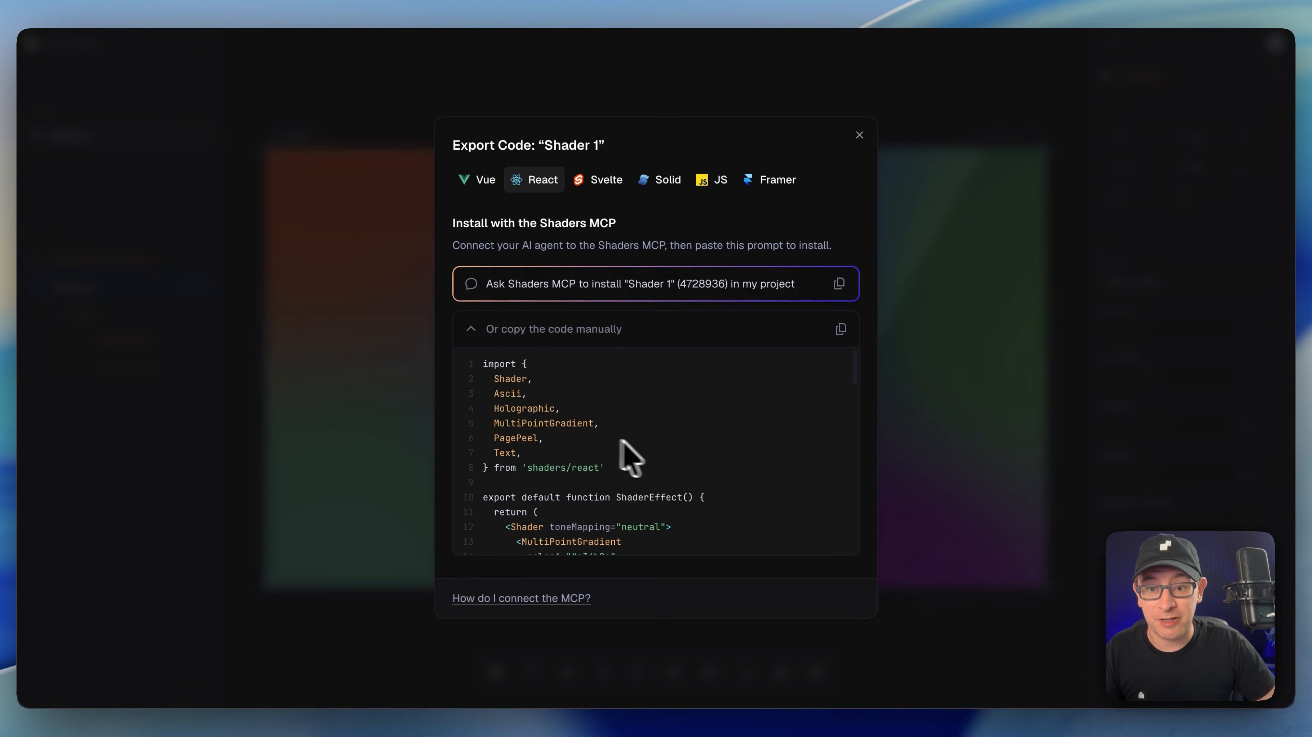
{"action": "scroll", "coordinate": [630, 456], "scroll_direction": "down", "scroll_amount": 15}
{"action": "scroll", "coordinate": [658, 447], "scroll_direction": "up", "scroll_amount": 5}
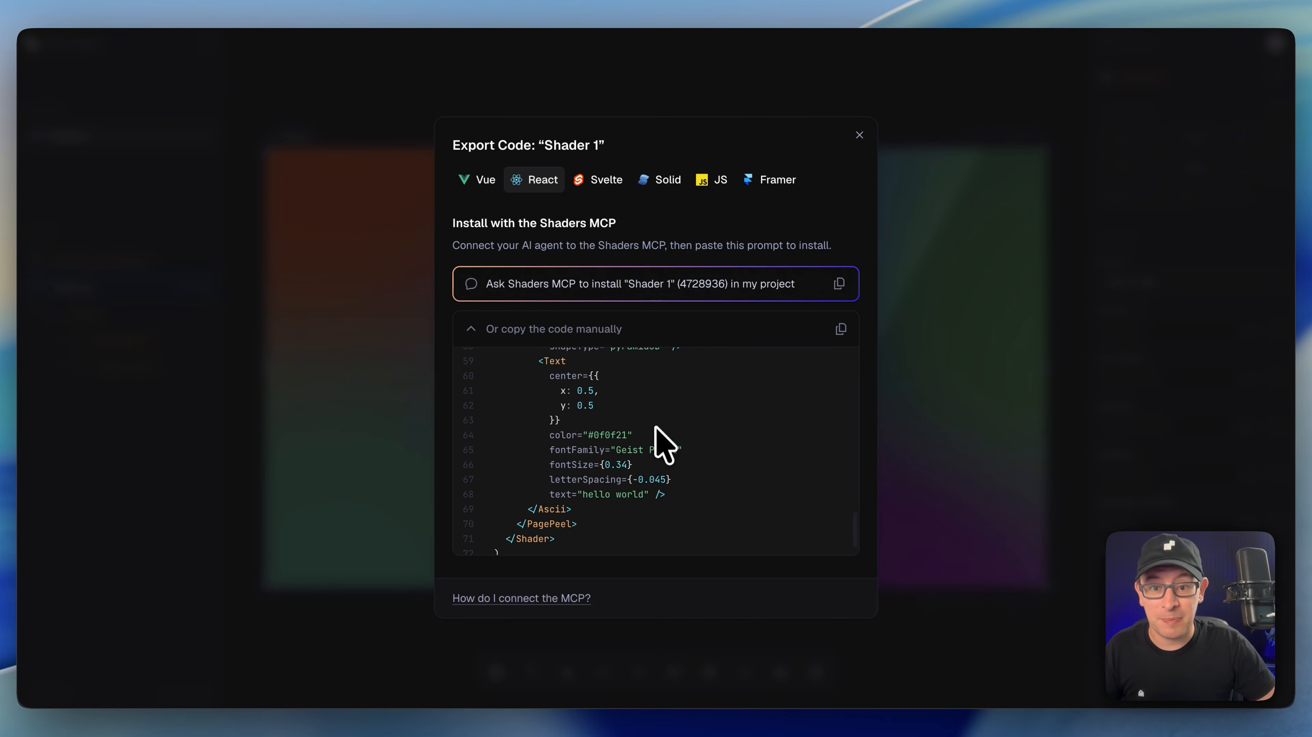
{"action": "scroll", "coordinate": [665, 430], "scroll_direction": "down", "scroll_amount": 5}
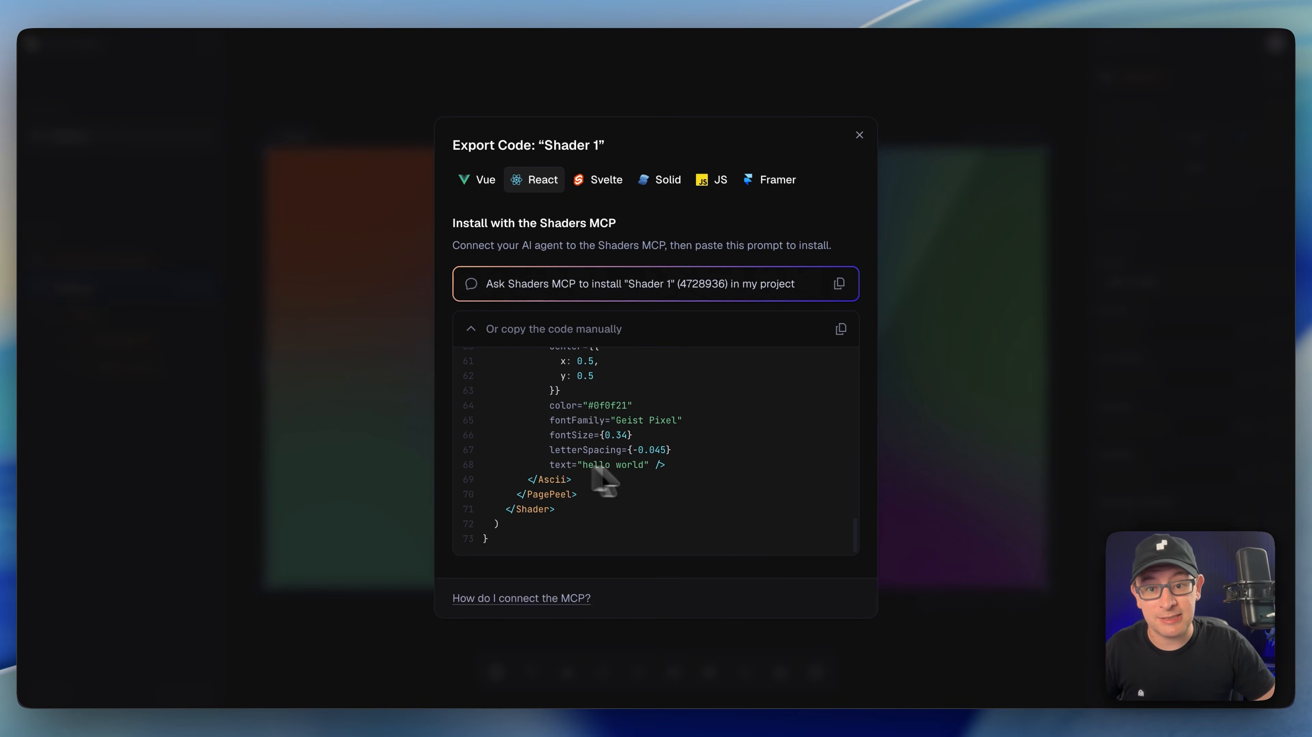
{"action": "left_click_drag", "start_coordinate": [583, 464], "coordinate": [643, 464]}
{"action": "left_click", "coordinate": [702, 469]}
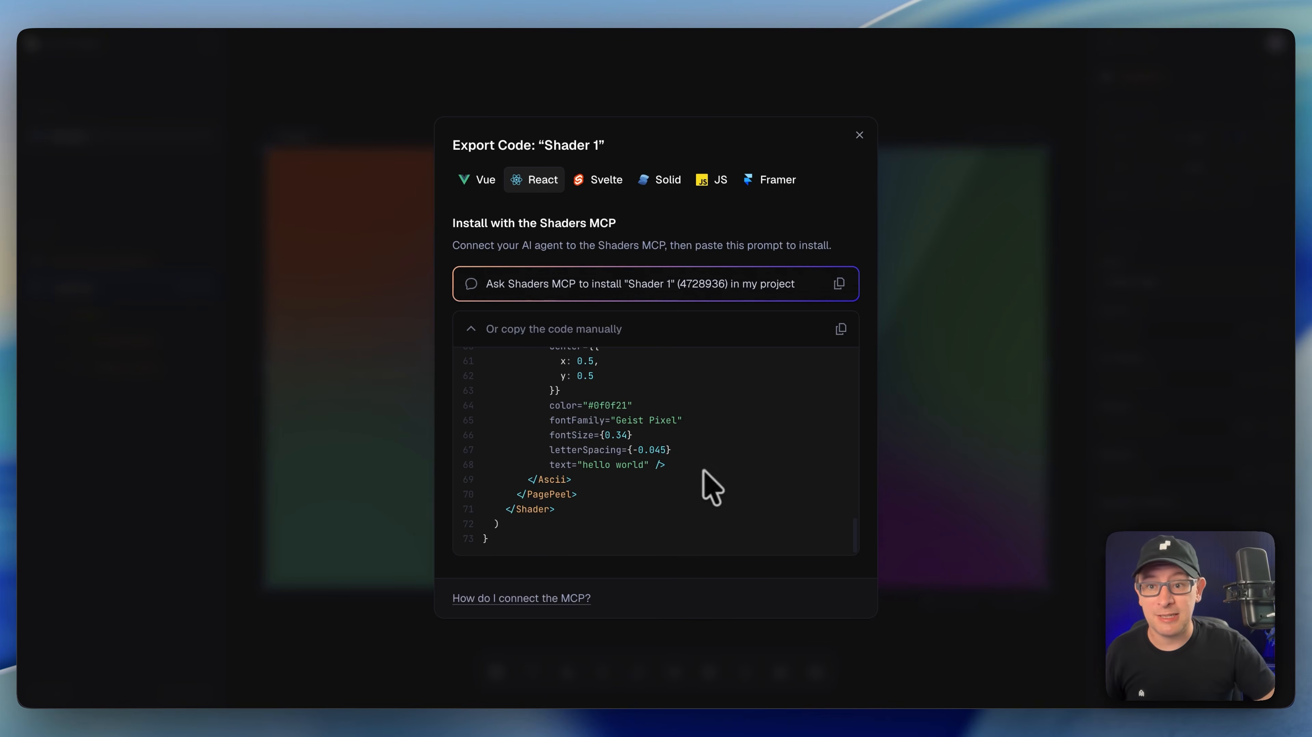
{"action": "left_click", "coordinate": [154, 459]}
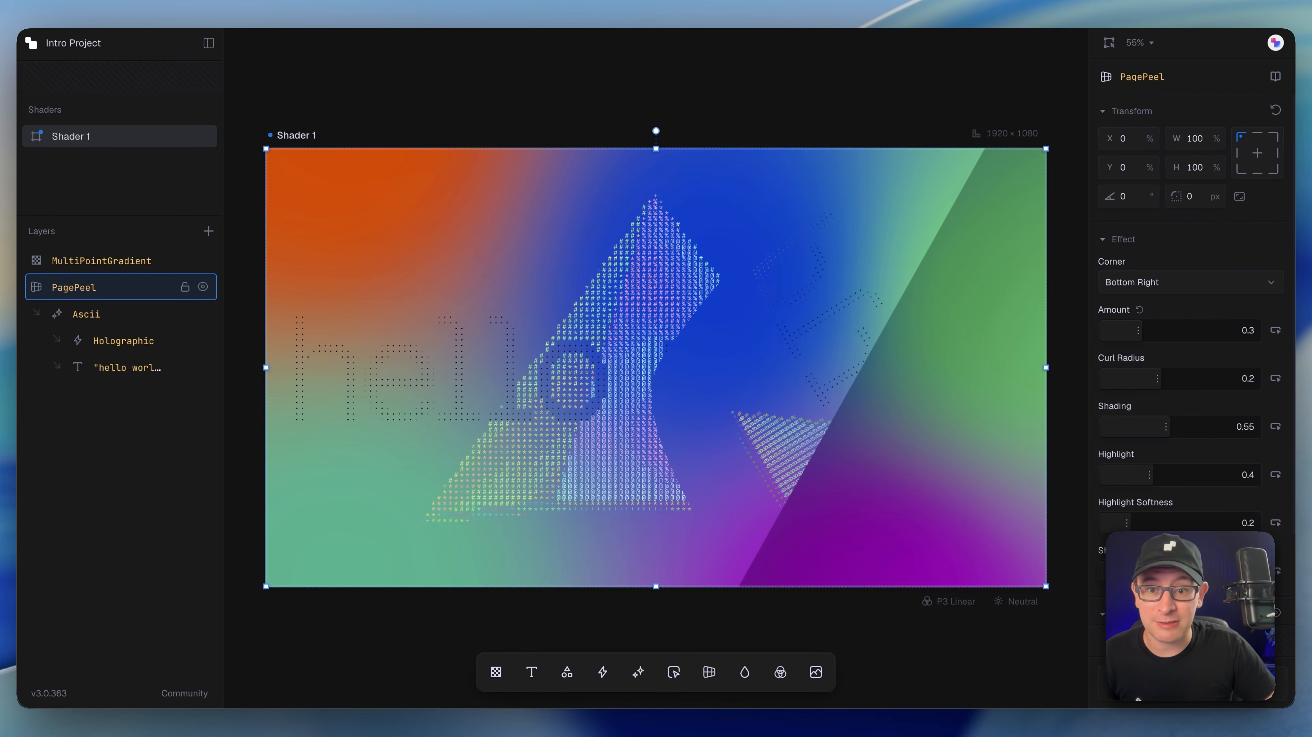
{"action": "left_click", "coordinate": [153, 459]}
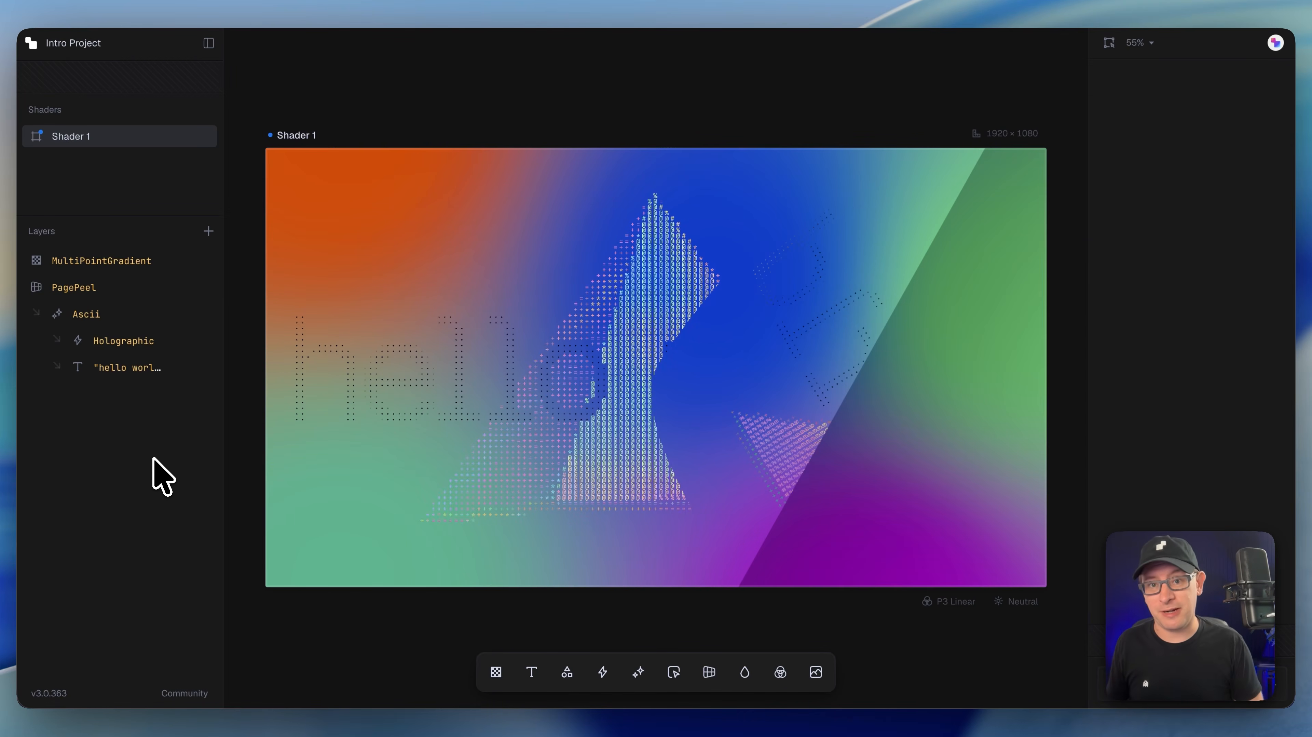